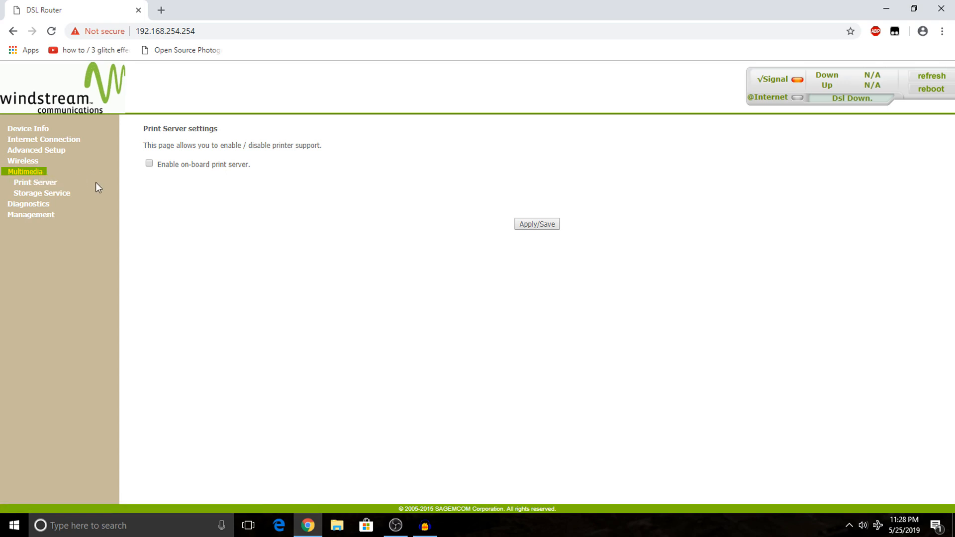
# - Bring up Multimedia > Storage Service and review the usb1_1 volume and its FAT file system
pyautogui.moveTo(46, 172); pyautogui.dragTo(7, 174)
pyautogui.click(42, 193)
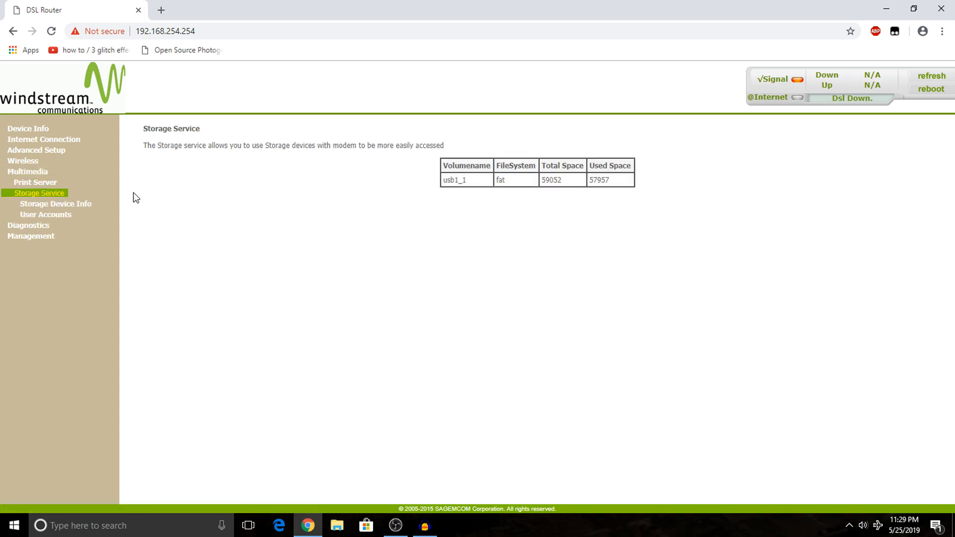
pyautogui.moveTo(487, 180); pyautogui.dragTo(445, 181)
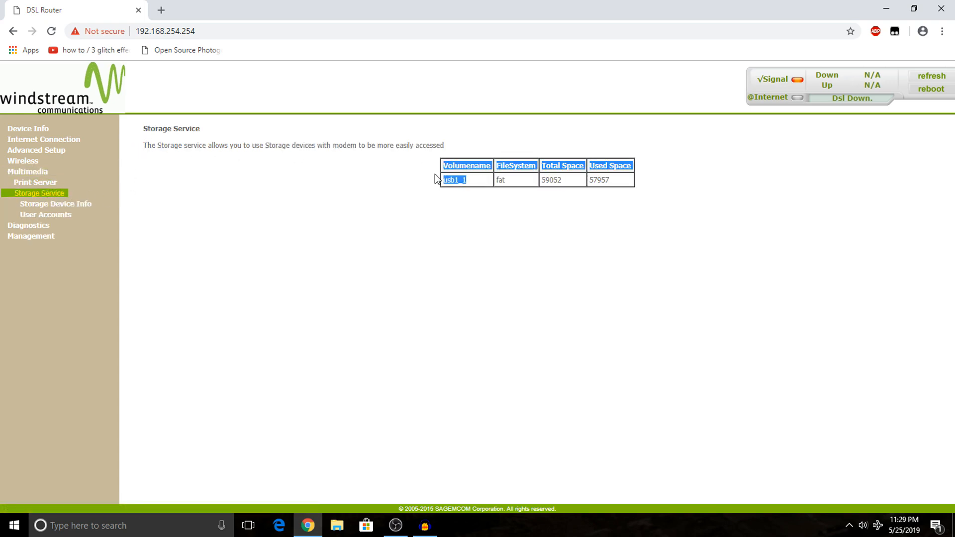
pyautogui.click(466, 180)
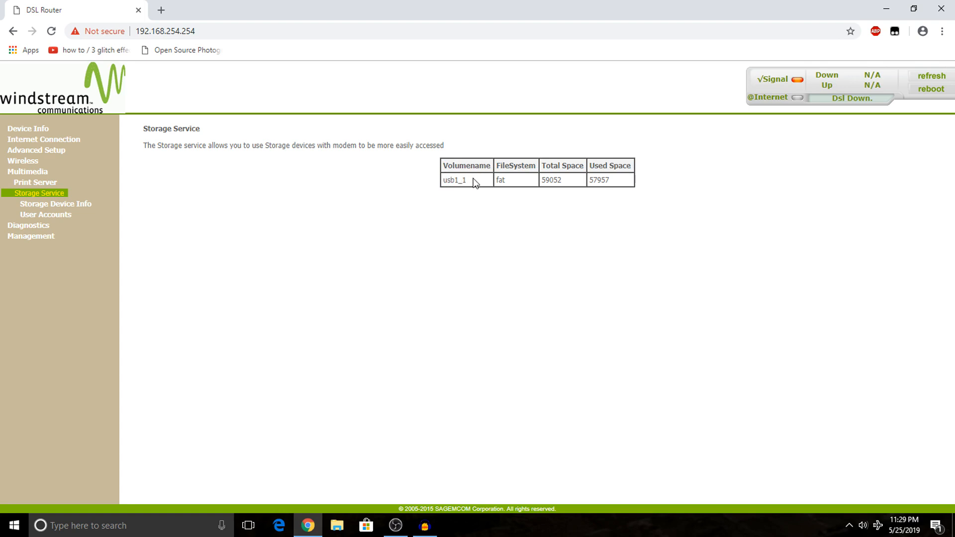
pyautogui.moveTo(471, 180); pyautogui.dragTo(447, 180)
pyautogui.moveTo(508, 180); pyautogui.dragTo(490, 185)
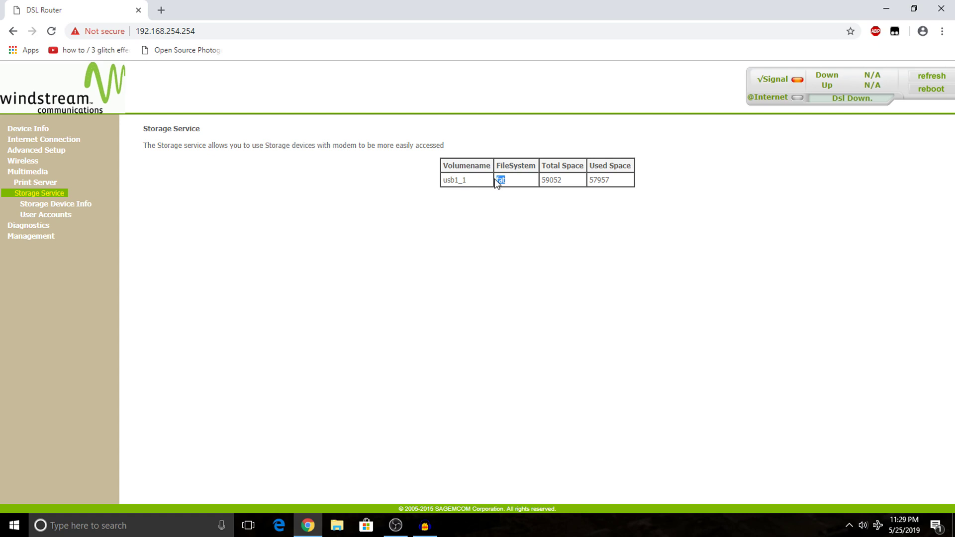
pyautogui.rightClick(499, 180)
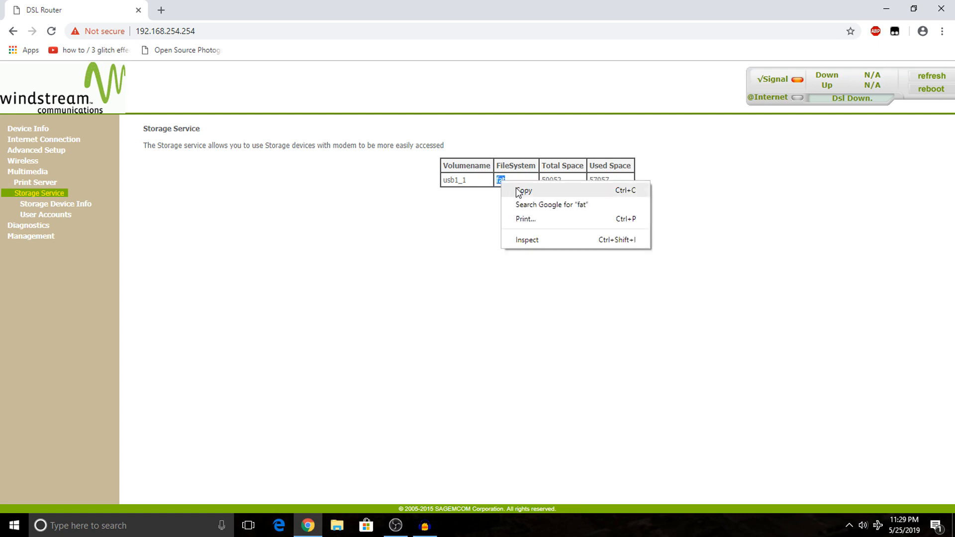
pyautogui.click(492, 179)
pyautogui.moveTo(469, 179); pyautogui.dragTo(421, 183)
pyautogui.click(467, 179)
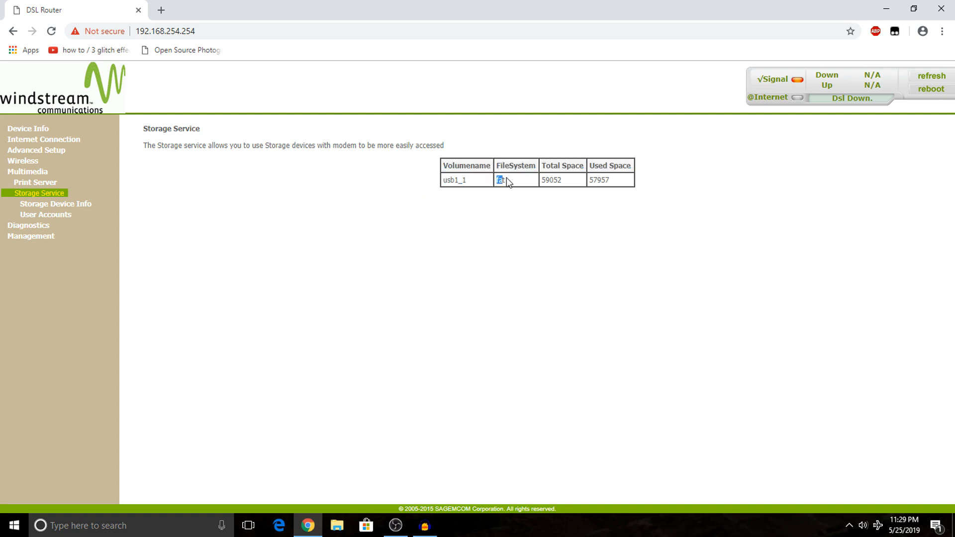
# - Copy the volume name usb1_1 from the storage volume table
pyautogui.moveTo(507, 181); pyautogui.dragTo(522, 183)
pyautogui.click(482, 182)
pyautogui.moveTo(469, 182); pyautogui.dragTo(444, 184)
pyautogui.rightClick(451, 181)
pyautogui.click(461, 190)
pyautogui.moveTo(433, 163); pyautogui.dragTo(647, 192)
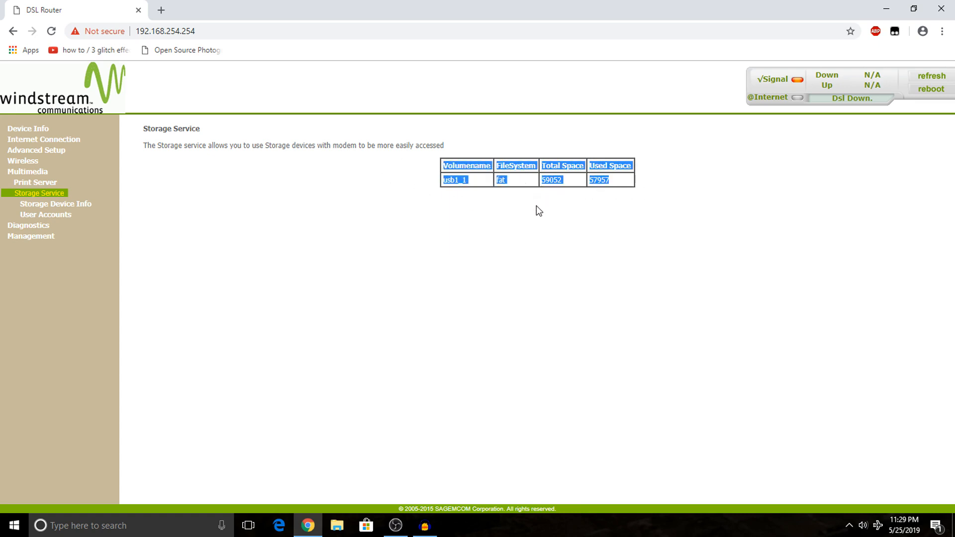
pyautogui.click(443, 183)
pyautogui.moveTo(466, 179); pyautogui.dragTo(432, 182)
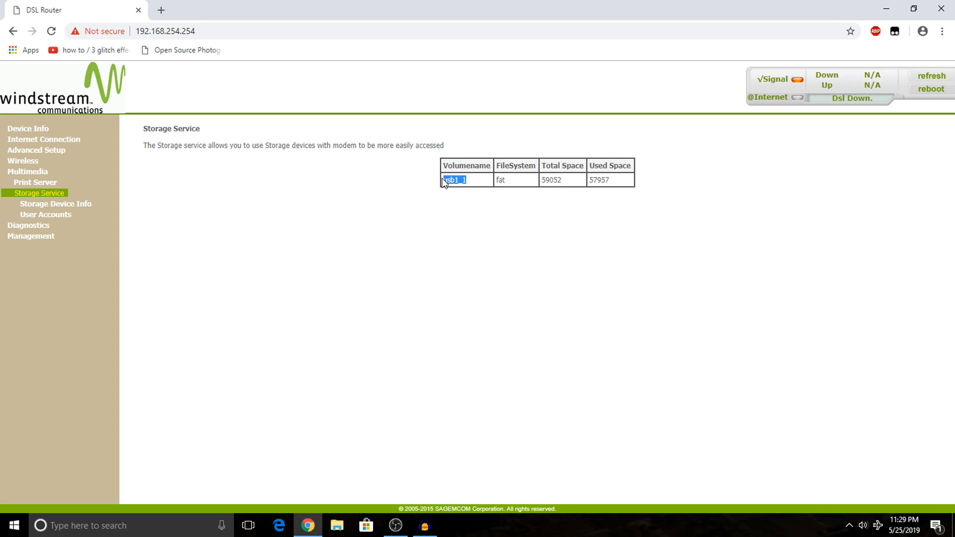
pyautogui.click(444, 183)
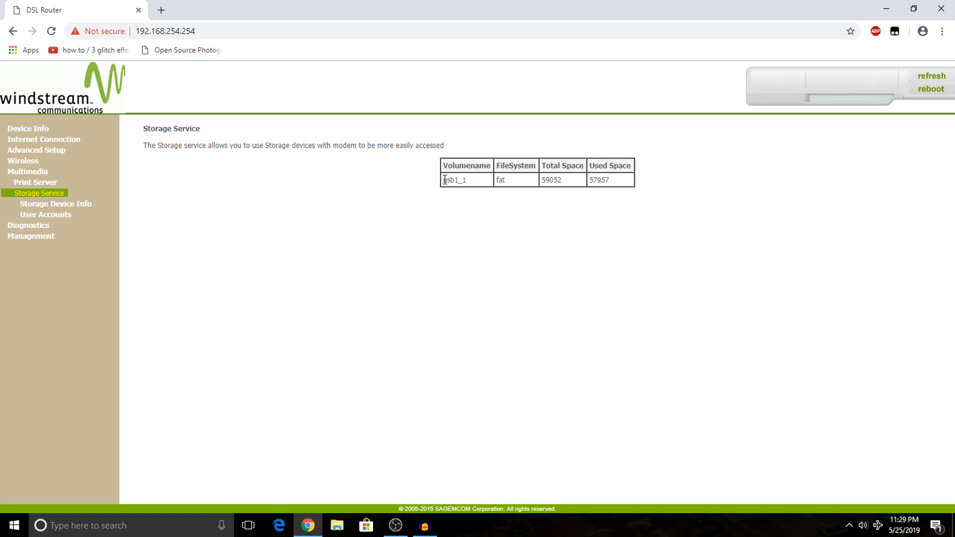
# - Review the existing ps2 storage user account and start adding a new account
pyautogui.click(66, 214)
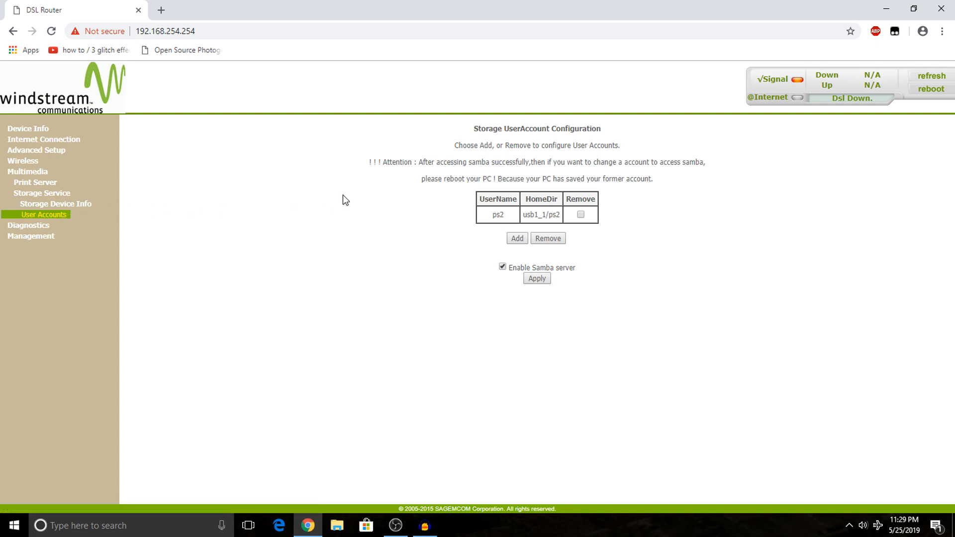
pyautogui.moveTo(457, 178)
pyautogui.mouseDown()
pyautogui.moveTo(523, 200)
pyautogui.moveTo(646, 216)
pyautogui.mouseUp()
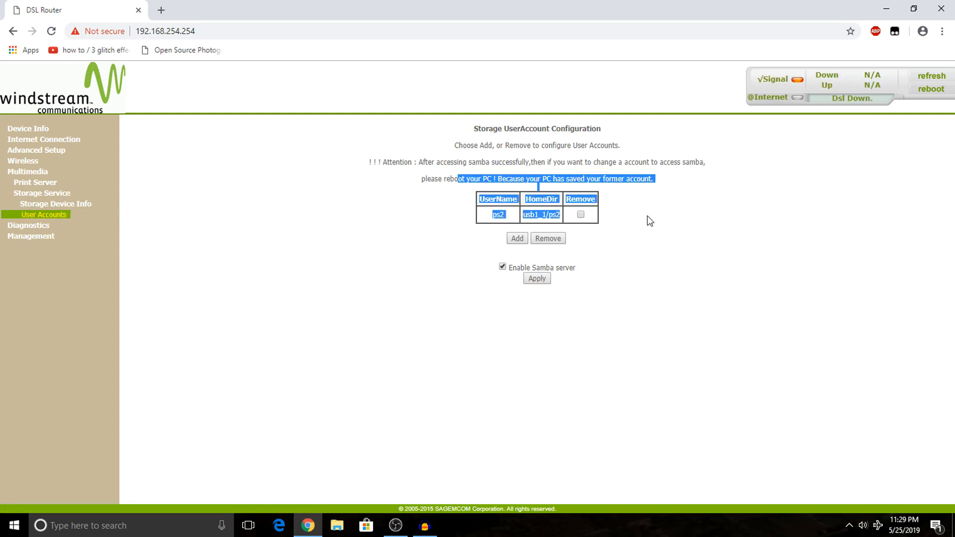
pyautogui.click(647, 213)
pyautogui.moveTo(445, 224); pyautogui.dragTo(647, 179)
pyautogui.click(638, 205)
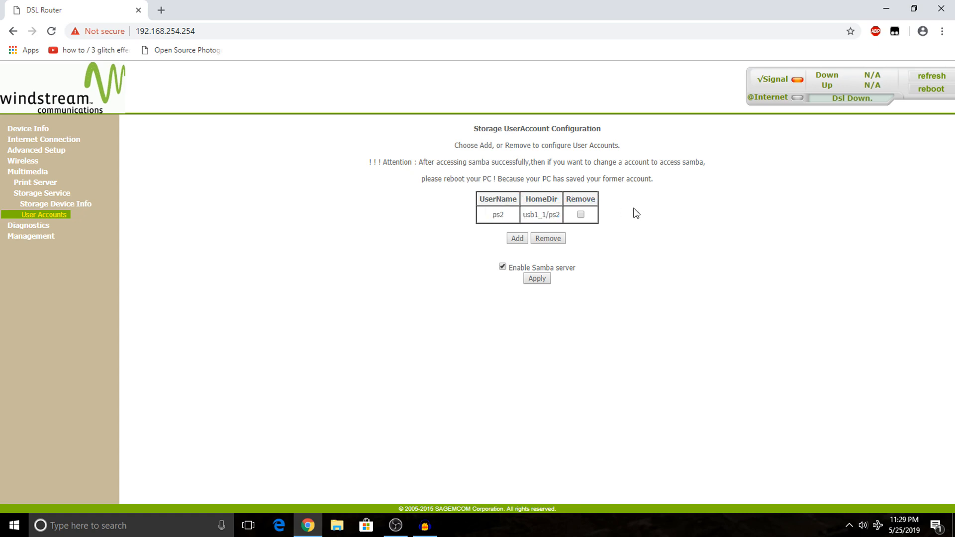
pyautogui.moveTo(657, 242); pyautogui.dragTo(627, 179)
pyautogui.click(609, 162)
pyautogui.click(518, 240)
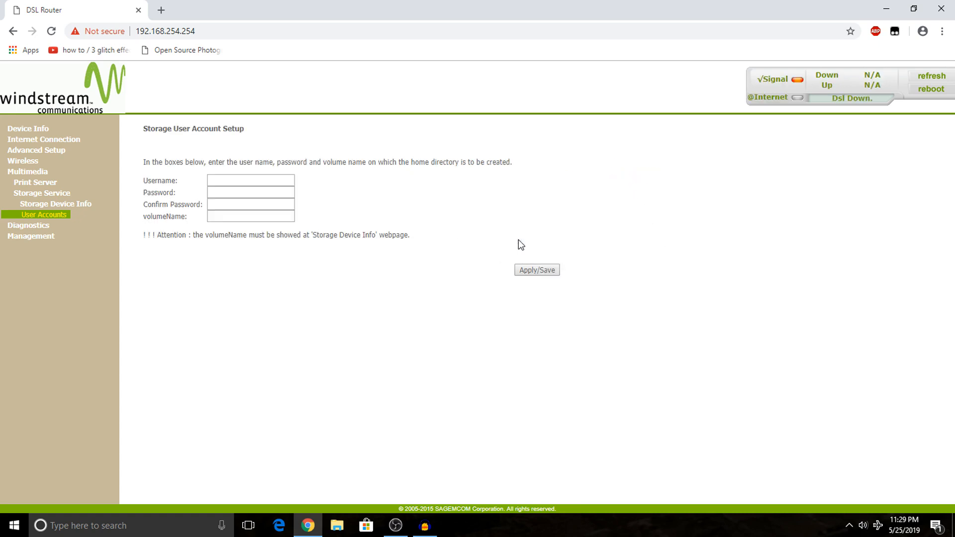
pyautogui.click(230, 182)
pyautogui.click(230, 194)
pyautogui.click(232, 205)
pyautogui.click(227, 217)
# - Paste usb1_1 into the volumeName field, forming the path usb1_1\ps2
pyautogui.click(55, 204)
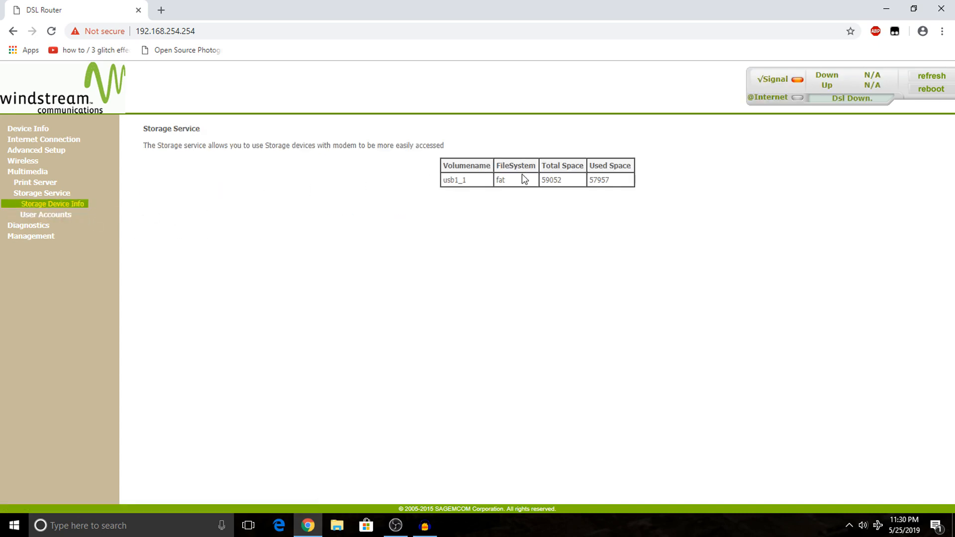
pyautogui.moveTo(471, 180); pyautogui.dragTo(412, 182)
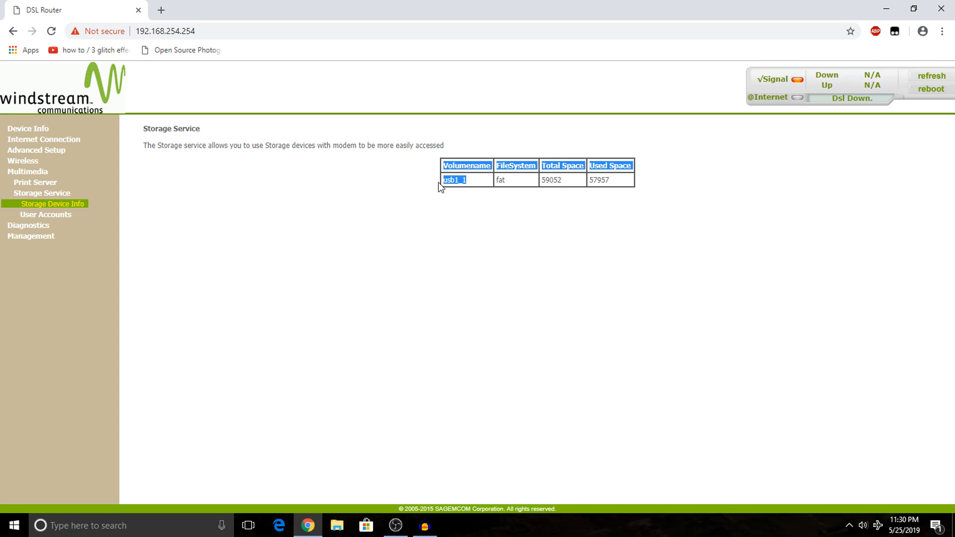
pyautogui.click(45, 214)
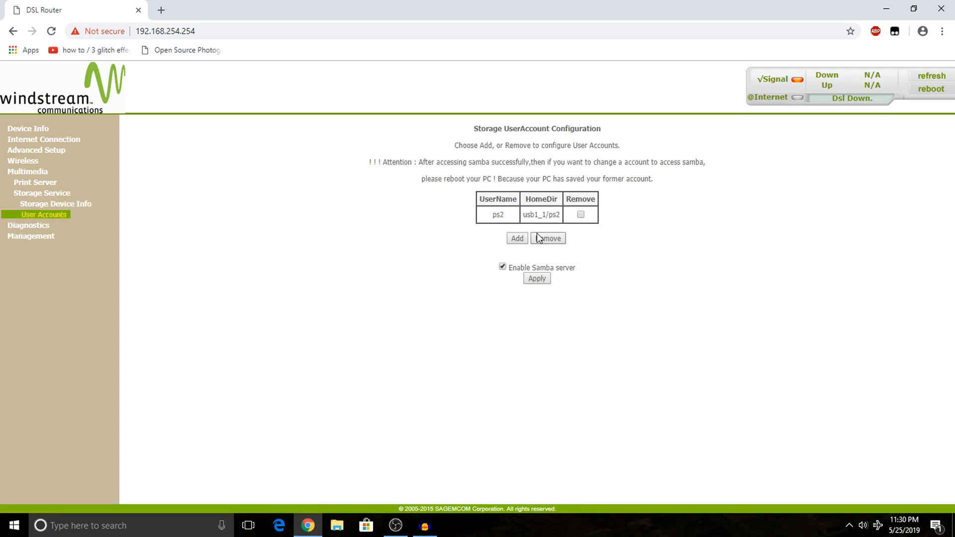
pyautogui.click(518, 239)
pyautogui.click(253, 217)
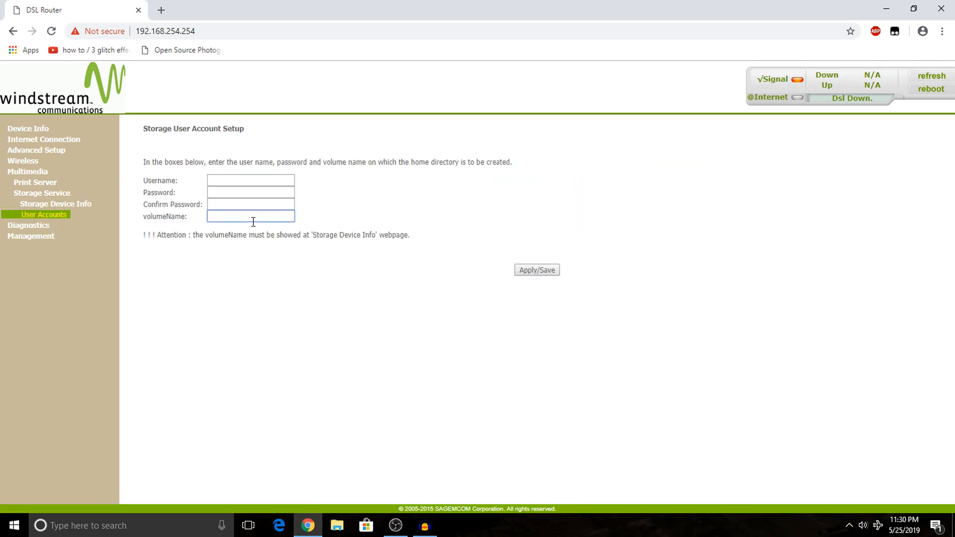
pyautogui.hotkey('ctrl', 'v')
pyautogui.moveTo(239, 214); pyautogui.dragTo(234, 207)
pyautogui.moveTo(252, 207); pyautogui.dragTo(201, 201)
pyautogui.moveTo(263, 216); pyautogui.dragTo(201, 218)
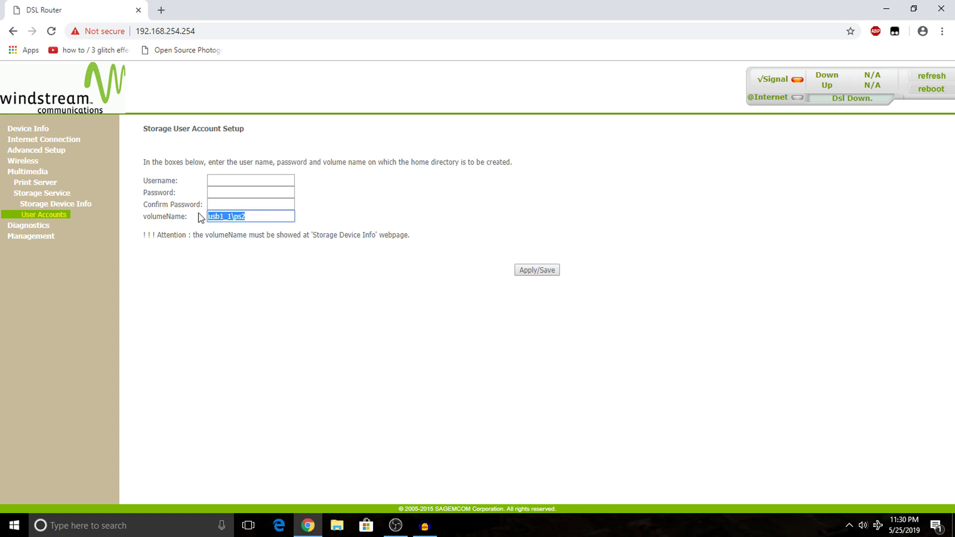
pyautogui.click(251, 216)
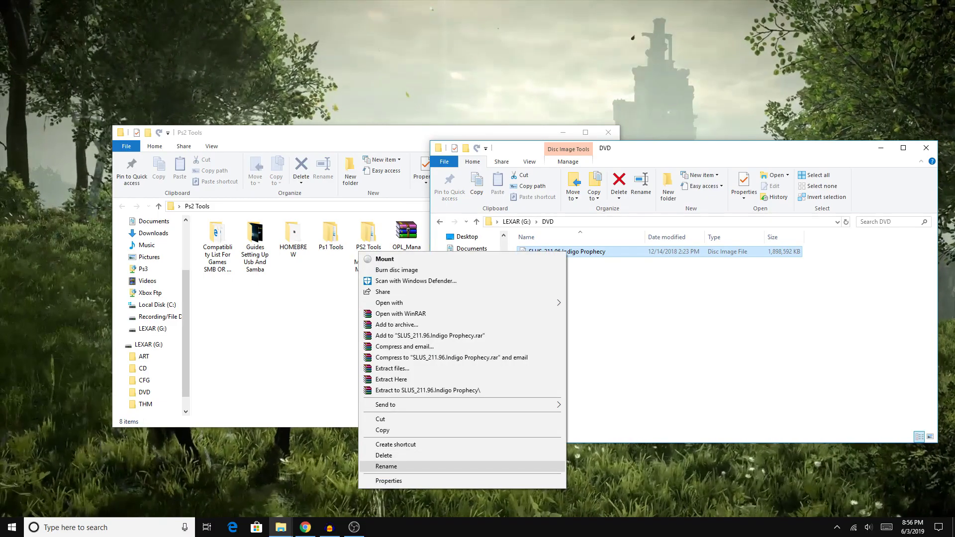
# - Inspect the LEXAR drive's top-level folders and ul files and view the drive's properties
pyautogui.press('Escape')
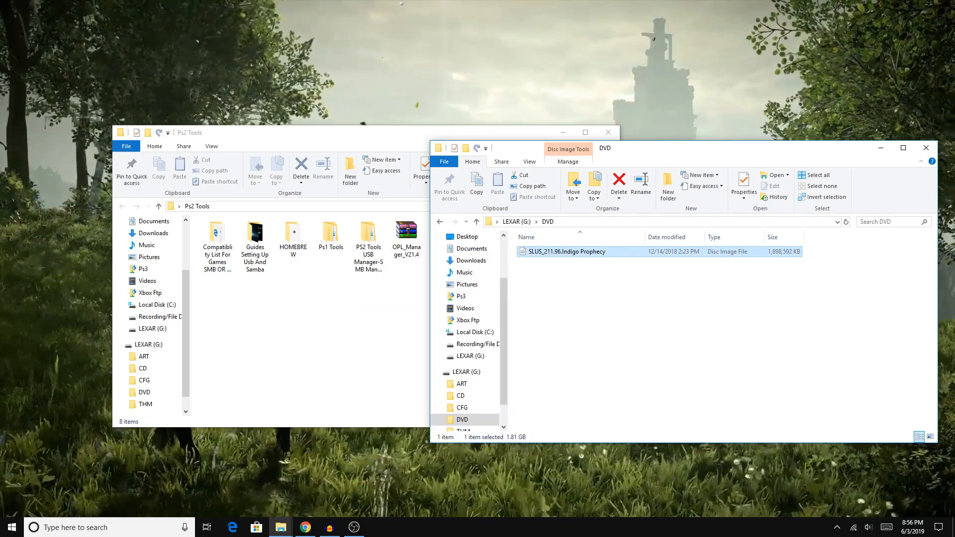
pyautogui.hotkey('alt', 'Up')
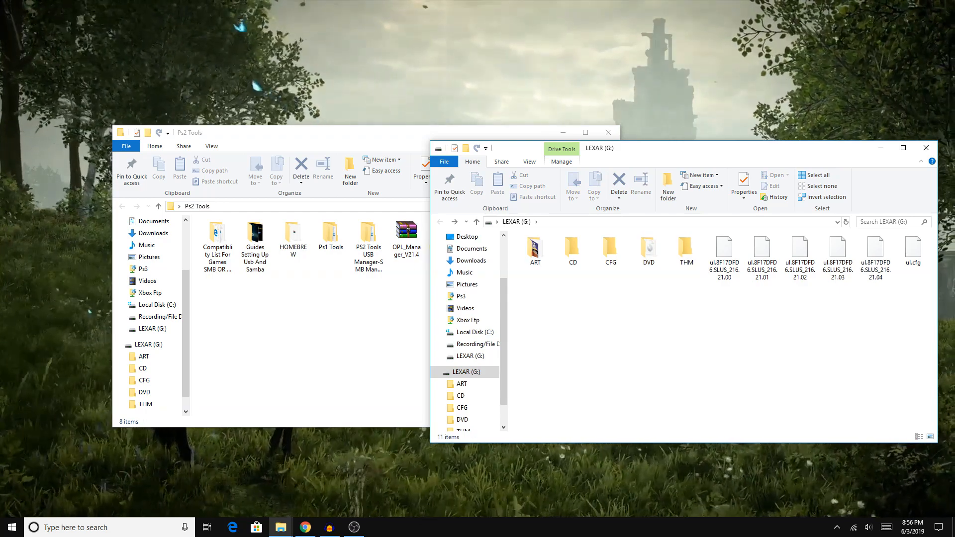
pyautogui.moveTo(715, 149); pyautogui.dragTo(637, 176)
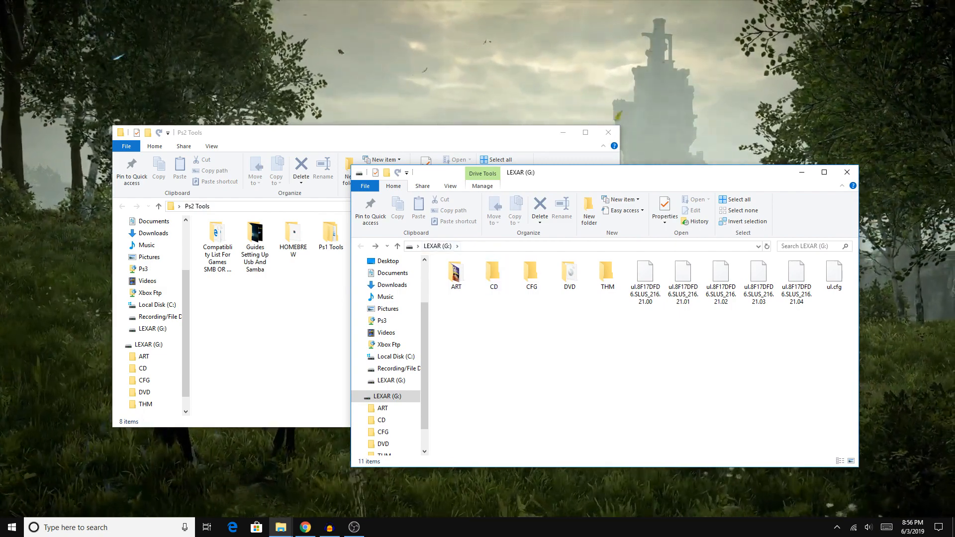
pyautogui.moveTo(458, 302); pyautogui.dragTo(617, 296)
pyautogui.moveTo(629, 333); pyautogui.dragTo(850, 262)
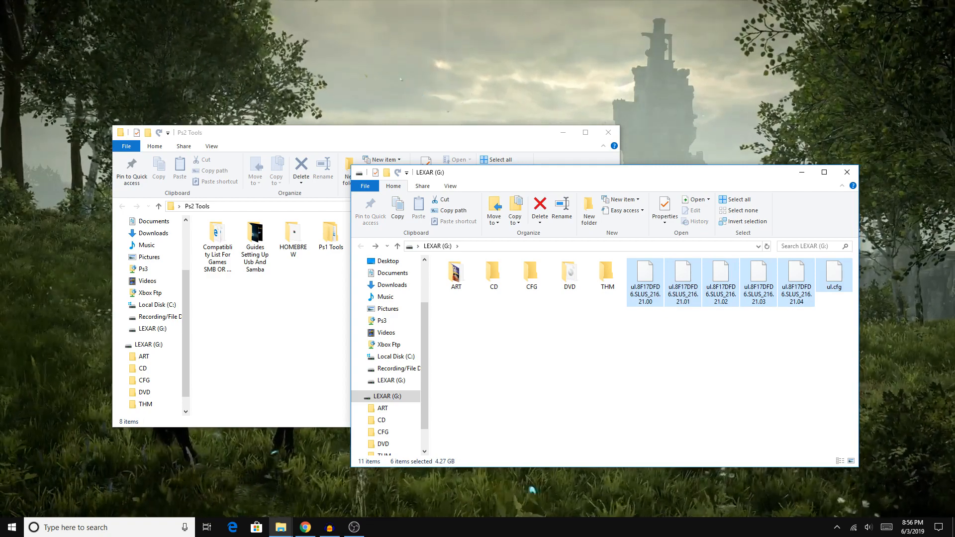
pyautogui.rightClick(450, 320)
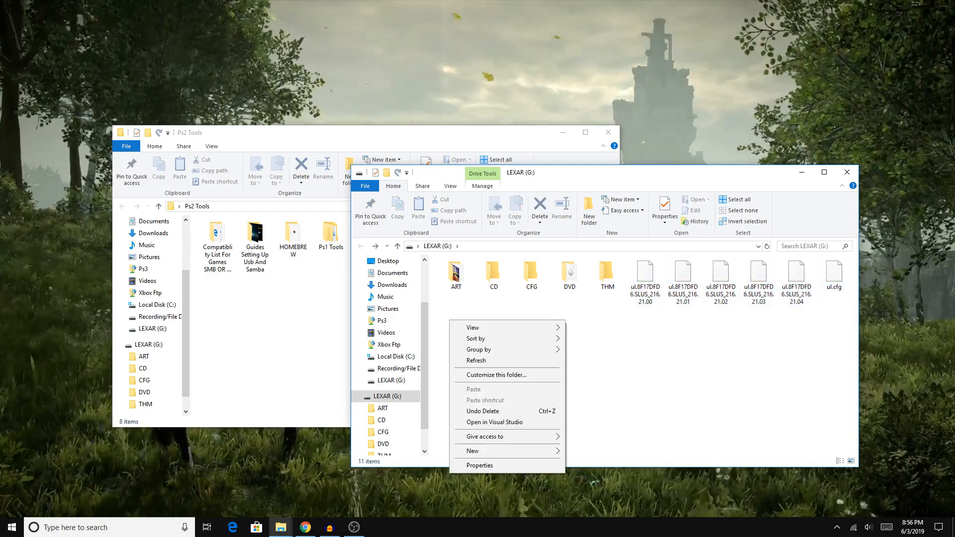
pyautogui.click(479, 465)
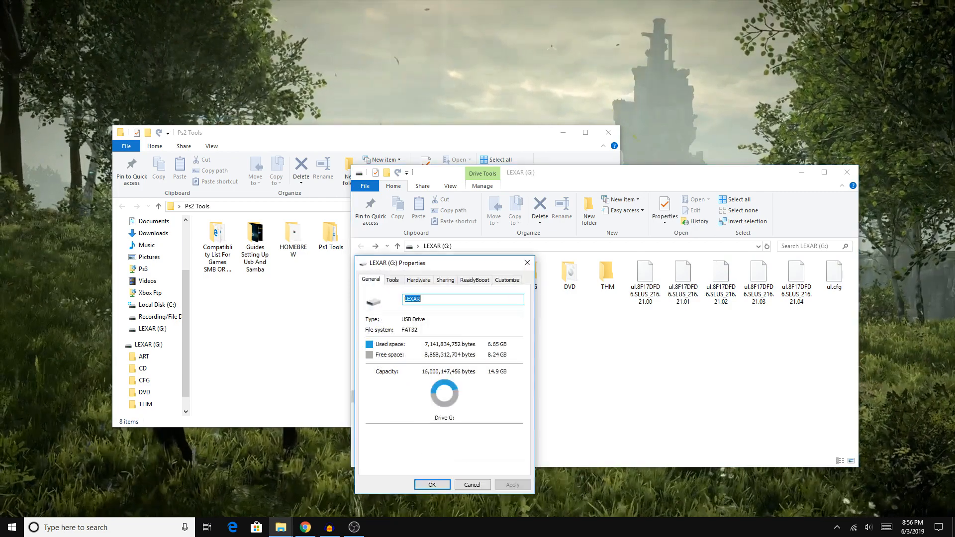
pyautogui.moveTo(448, 263)
pyautogui.mouseDown()
pyautogui.moveTo(229, 232)
pyautogui.moveTo(198, 277)
pyautogui.mouseUp()
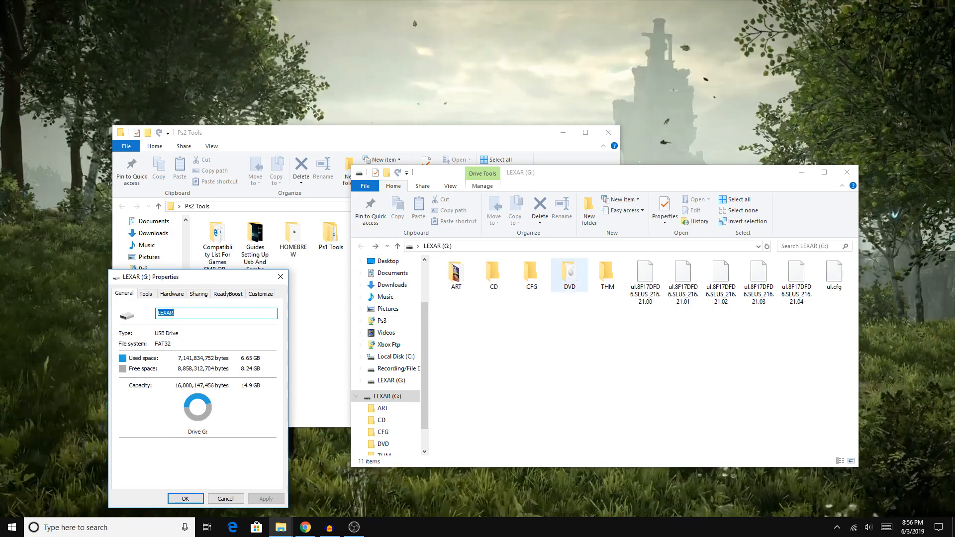
# - Close the drive properties after reviewing the ul files and ART through THM folders
pyautogui.moveTo(836, 328); pyautogui.dragTo(640, 261)
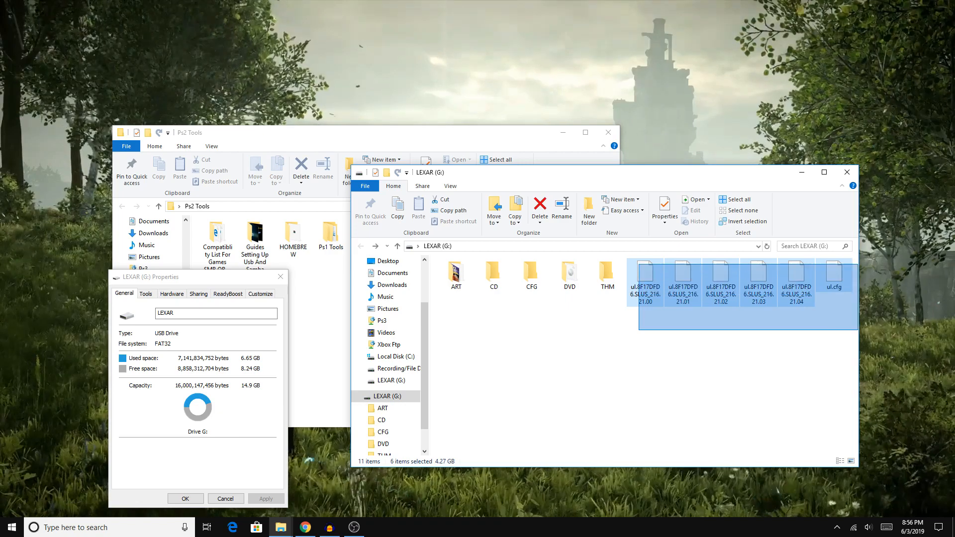
pyautogui.click(739, 373)
pyautogui.moveTo(843, 329); pyautogui.dragTo(645, 257)
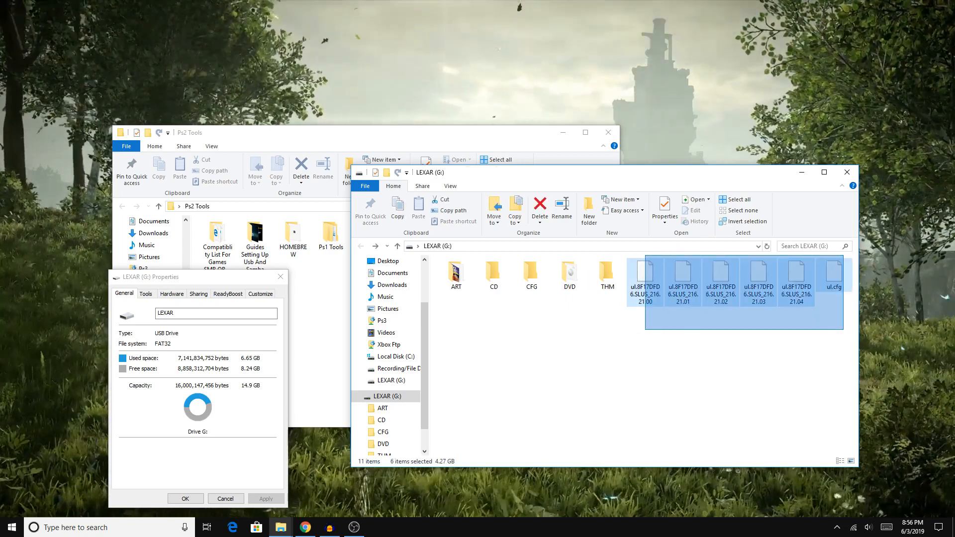
pyautogui.click(281, 278)
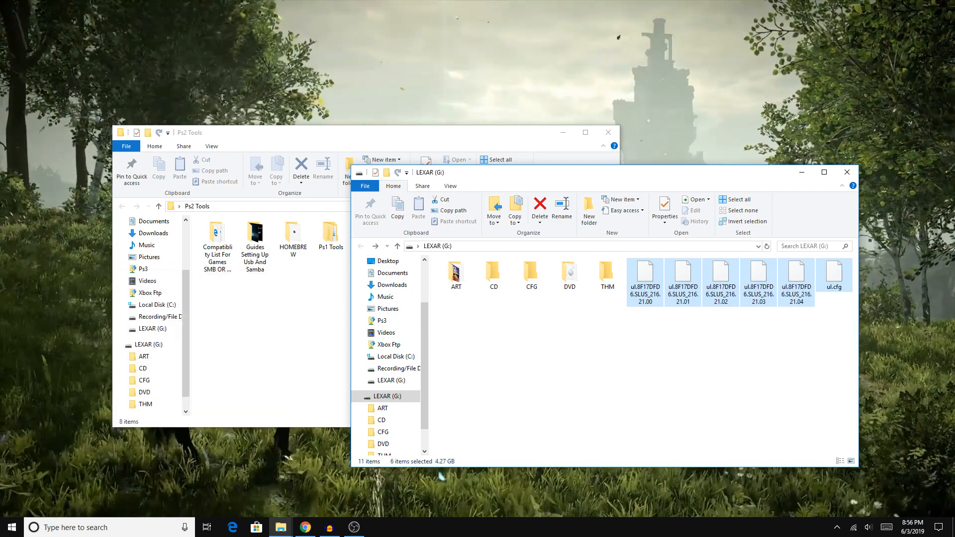
pyautogui.click(738, 389)
pyautogui.moveTo(608, 328); pyautogui.dragTo(462, 269)
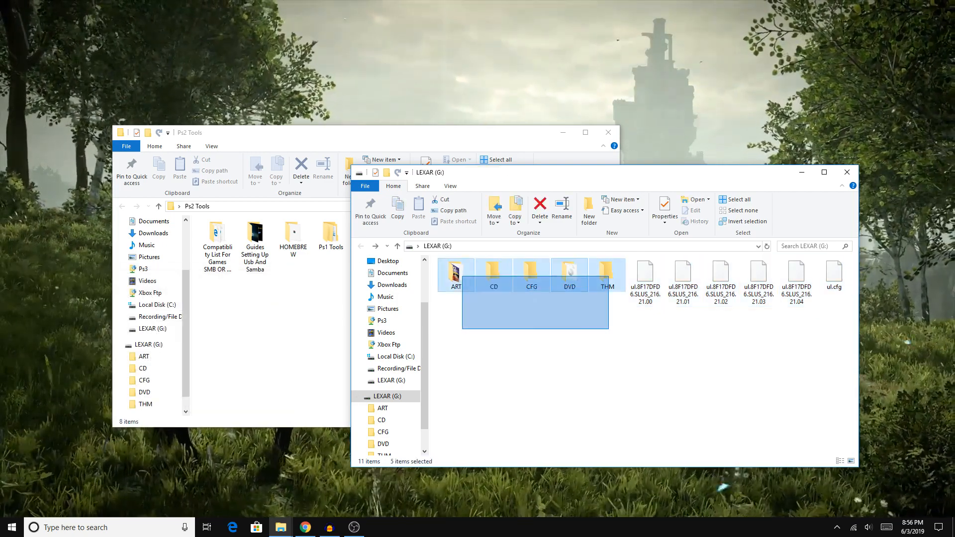
pyautogui.moveTo(609, 330); pyautogui.dragTo(461, 274)
pyautogui.click(522, 373)
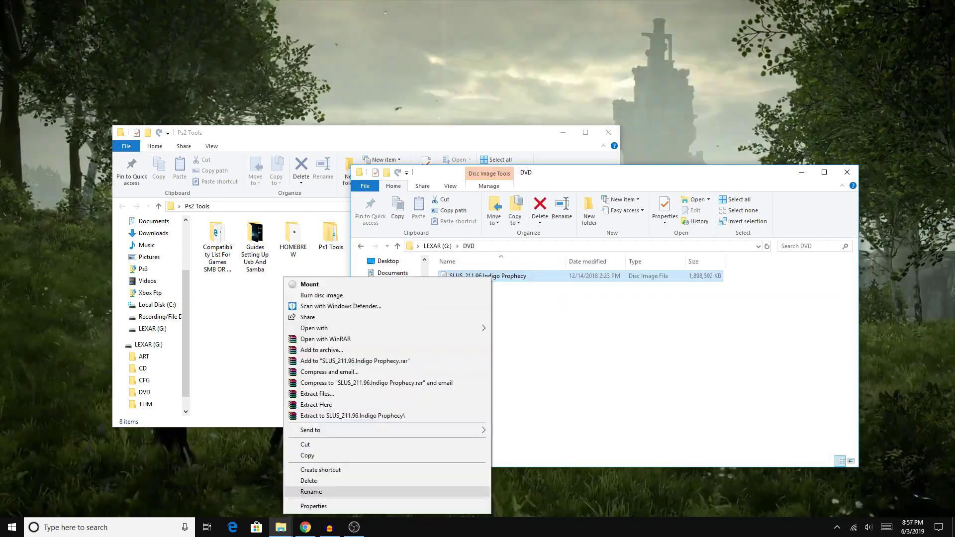
# - Rename the Indigo Prophecy disc image in G:\DVD to freee and return to the drive's top level
pyautogui.click(310, 492)
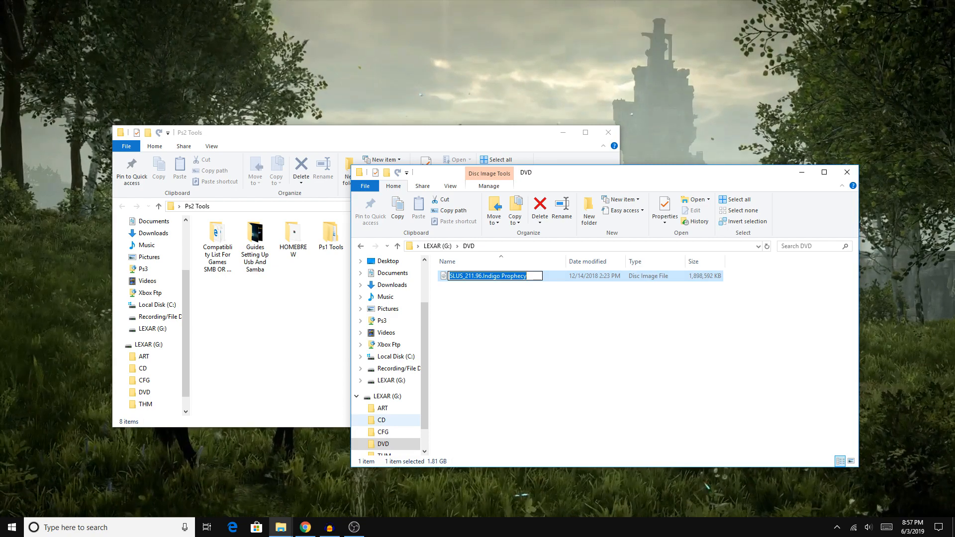
pyautogui.write('freee')
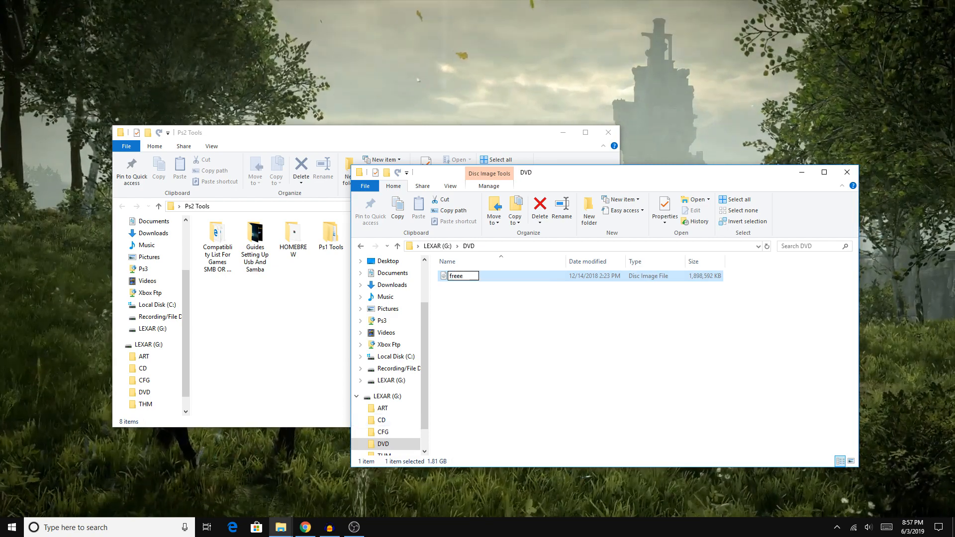
pyautogui.press('Return')
pyautogui.moveTo(448, 132)
pyautogui.mouseDown()
pyautogui.moveTo(388, 144)
pyautogui.moveTo(324, 140)
pyautogui.mouseUp()
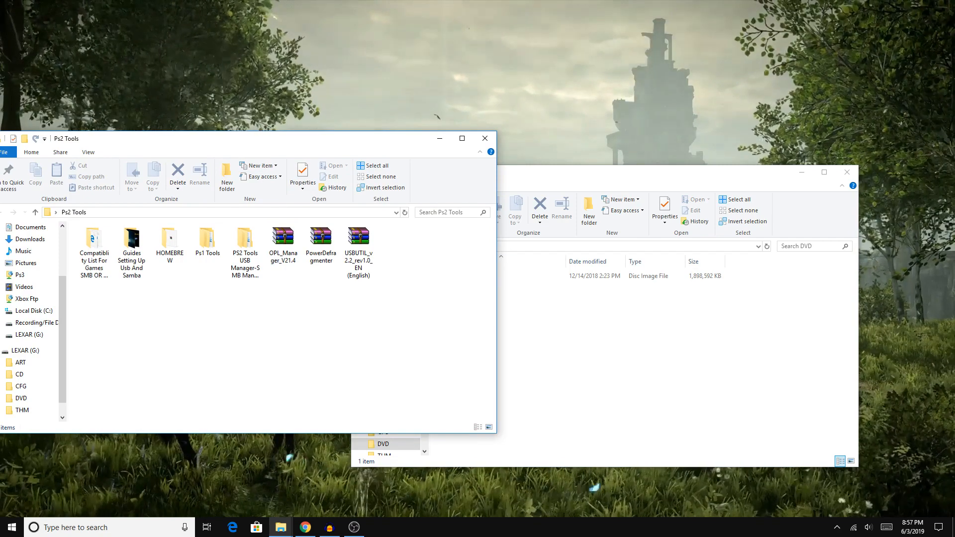
pyautogui.click(671, 335)
pyautogui.press('BackSpace')
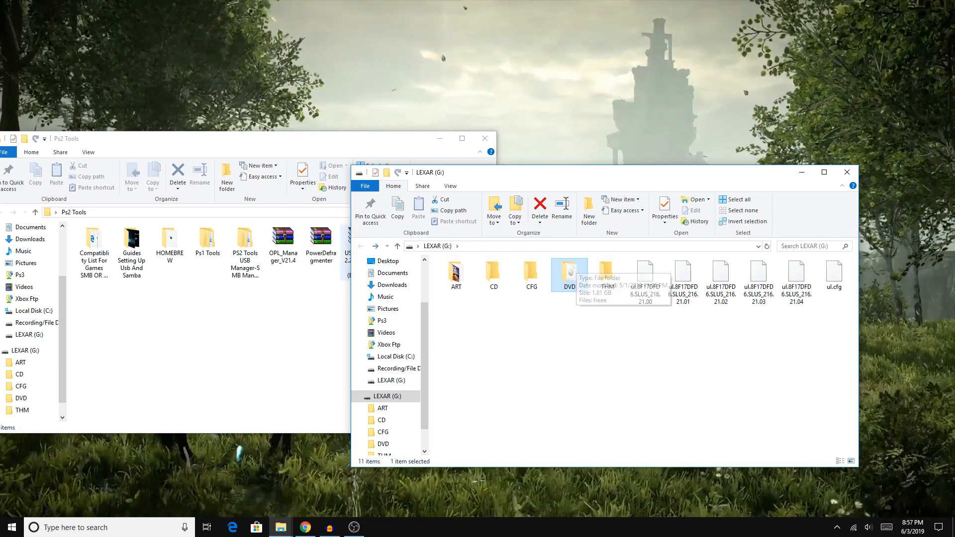
# - Navigate through PS2 Tools USB Manager into the OPL_Manager_V21.4 folder
pyautogui.doubleClick(244, 253)
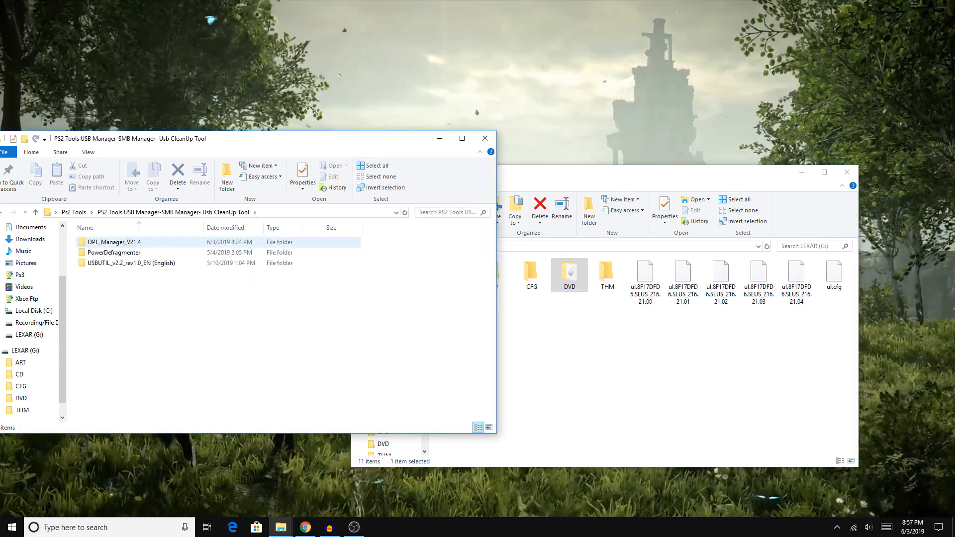
pyautogui.doubleClick(112, 242)
pyautogui.click(597, 373)
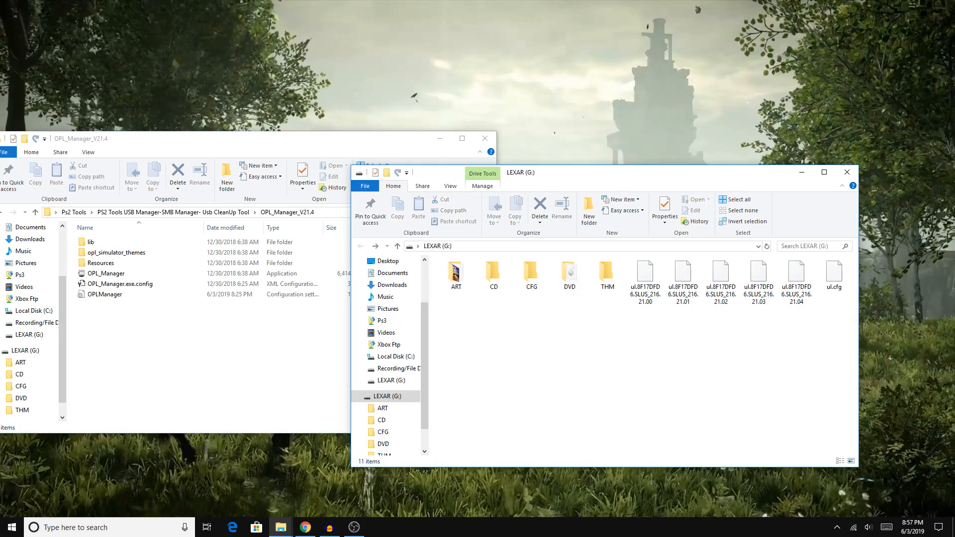
pyautogui.moveTo(672, 173); pyautogui.dragTo(771, 139)
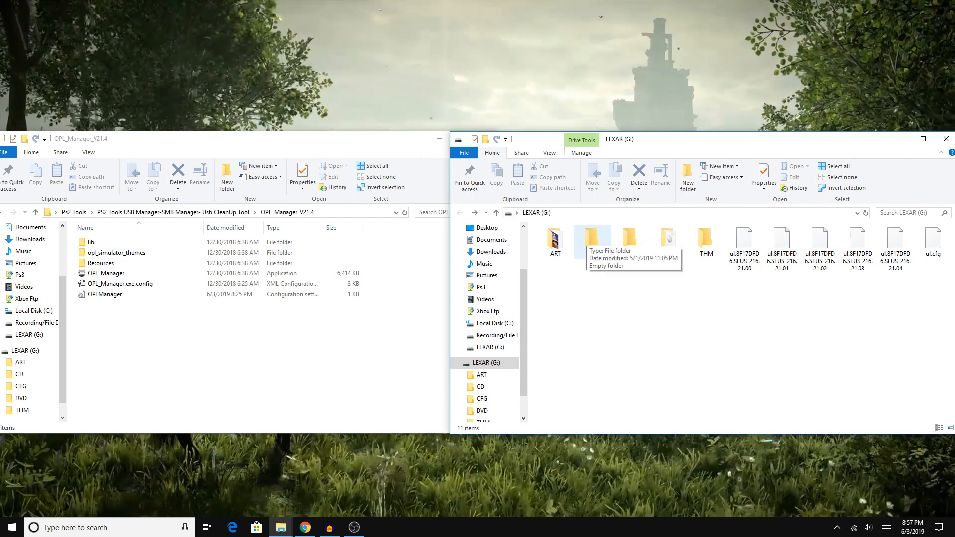
# - Check that the LEXAR drive's CD folder is empty and return to the top level
pyautogui.doubleClick(593, 240)
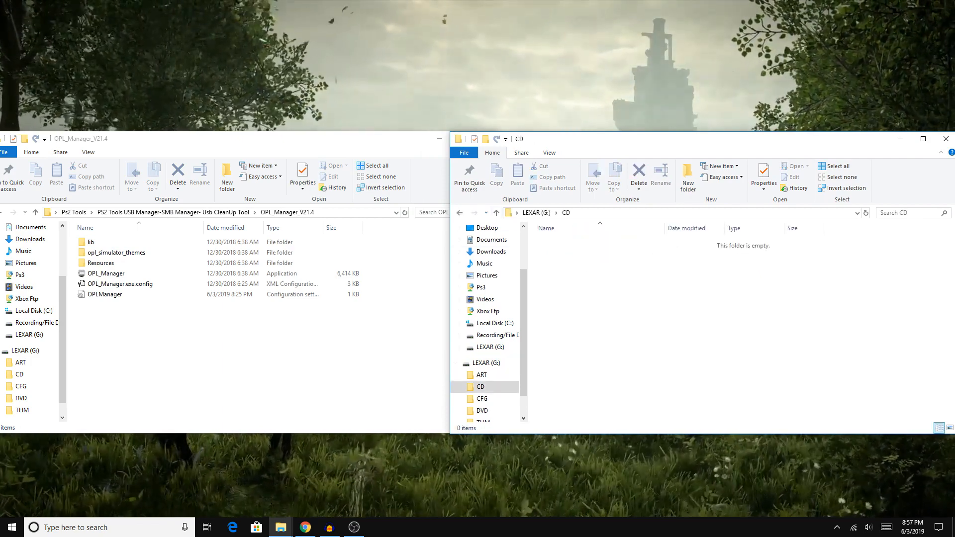
pyautogui.press('BackSpace')
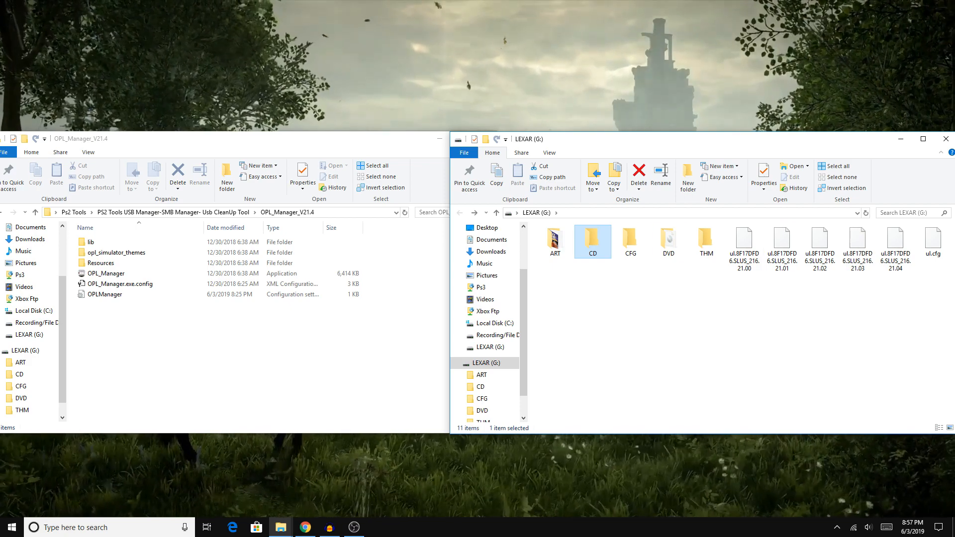
pyautogui.doubleClick(593, 240)
pyautogui.hotkey('alt', 'Left')
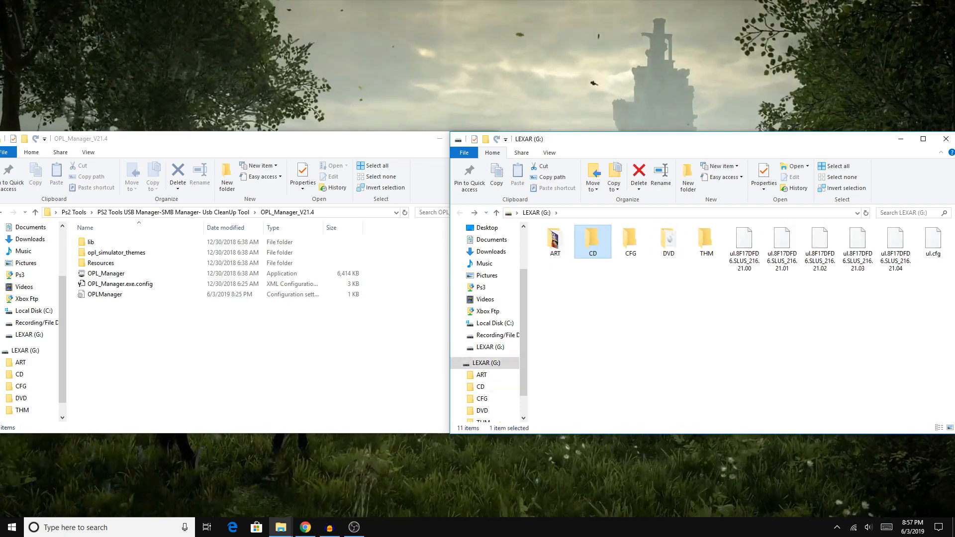
pyautogui.click(105, 273)
# - Launch OPL_Manager.exe and dismiss its badly named ISO notice
pyautogui.doubleClick(105, 273)
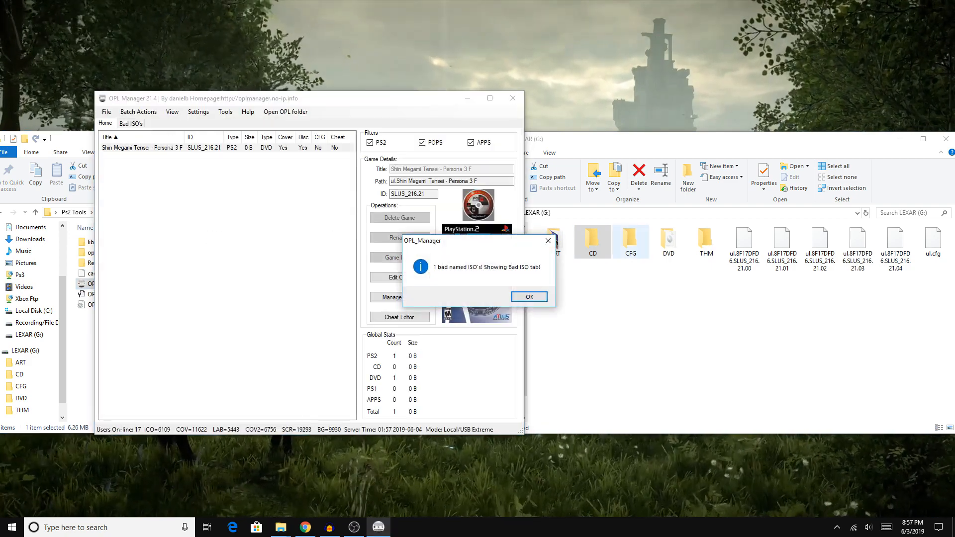
pyautogui.doubleClick(668, 240)
pyautogui.moveTo(493, 140); pyautogui.dragTo(635, 152)
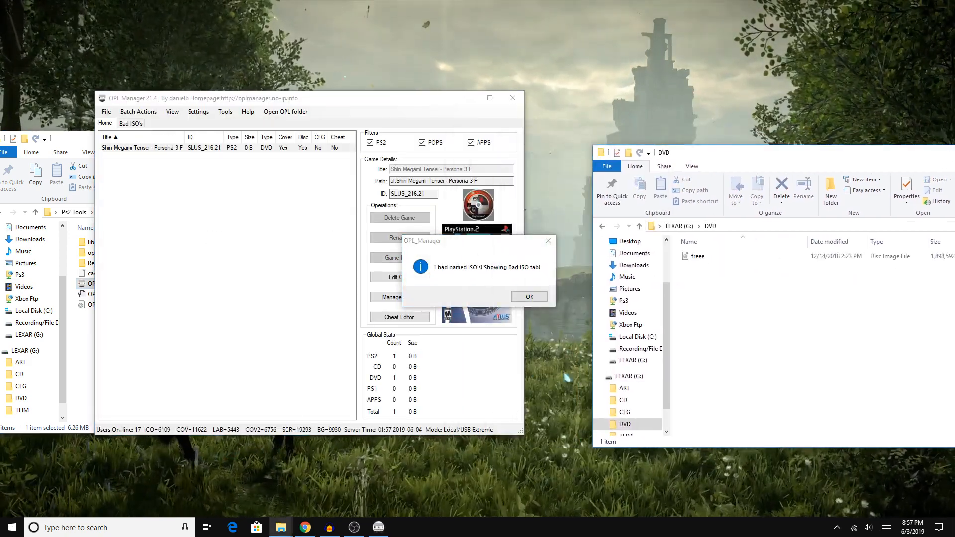
pyautogui.click(602, 226)
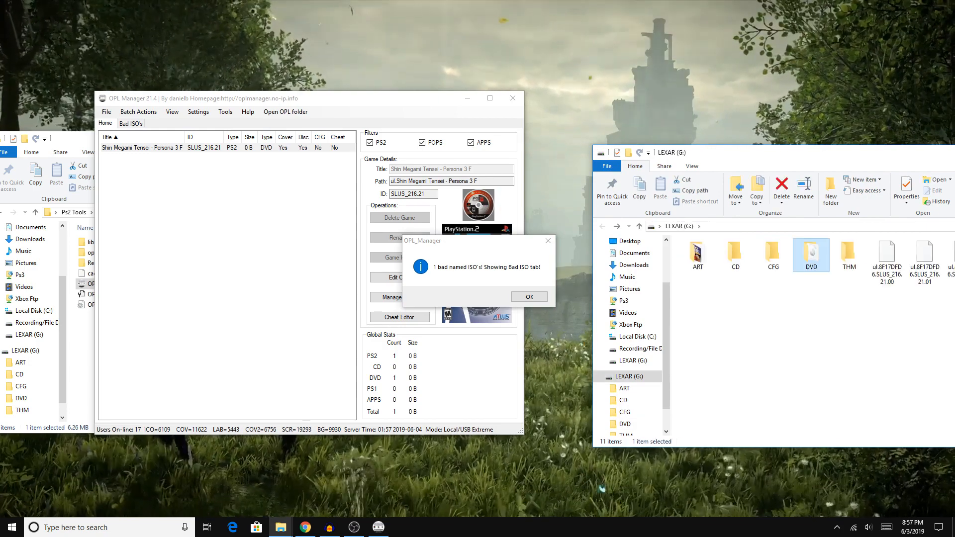
pyautogui.click(529, 296)
# - Select the freee entry on the Bad ISO's tab to show its naming error details
pyautogui.click(183, 148)
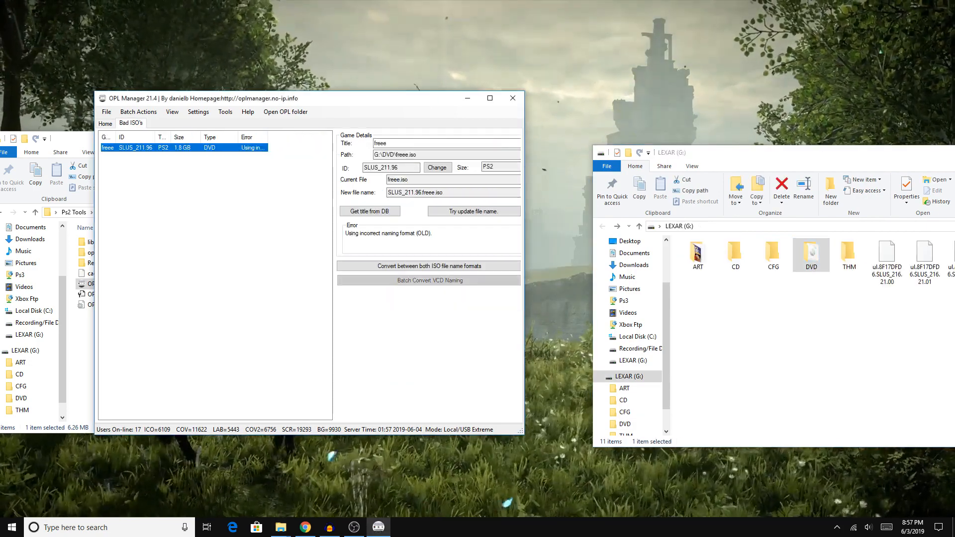
pyautogui.doubleClick(811, 254)
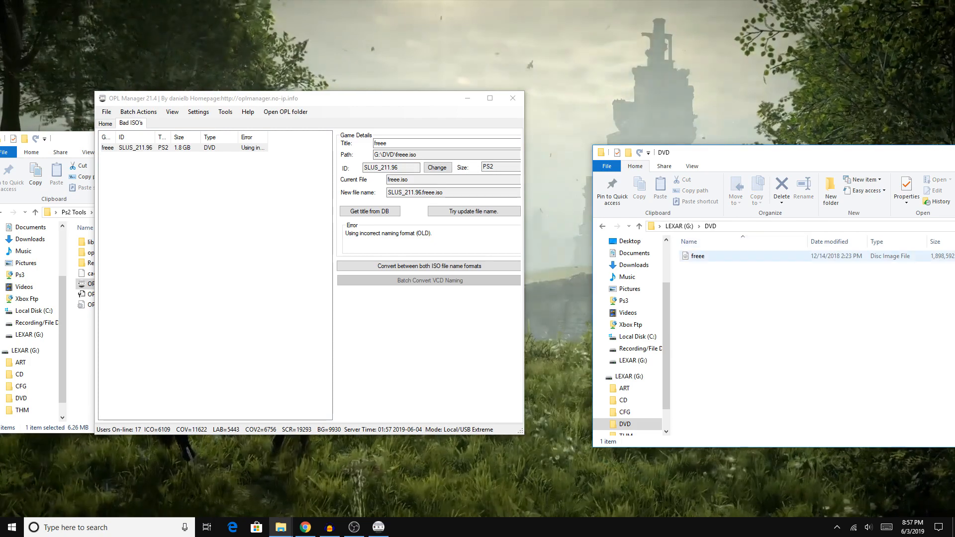
pyautogui.moveTo(836, 153); pyautogui.dragTo(798, 151)
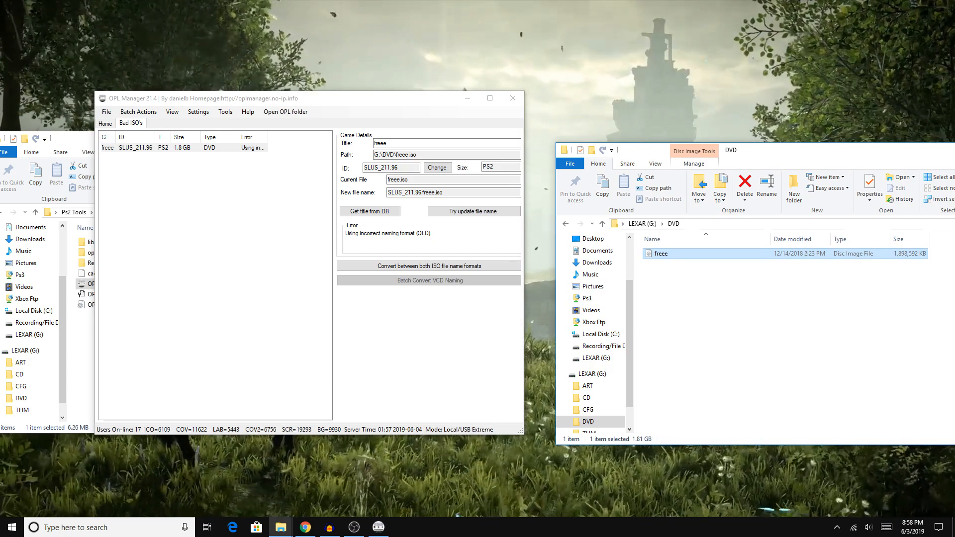
pyautogui.click(183, 148)
# - Look up the title, rename freee.iso to SLUS_211.96.Indigo Prophecy.iso, and check Indigo Prophecy in the list
pyautogui.click(369, 211)
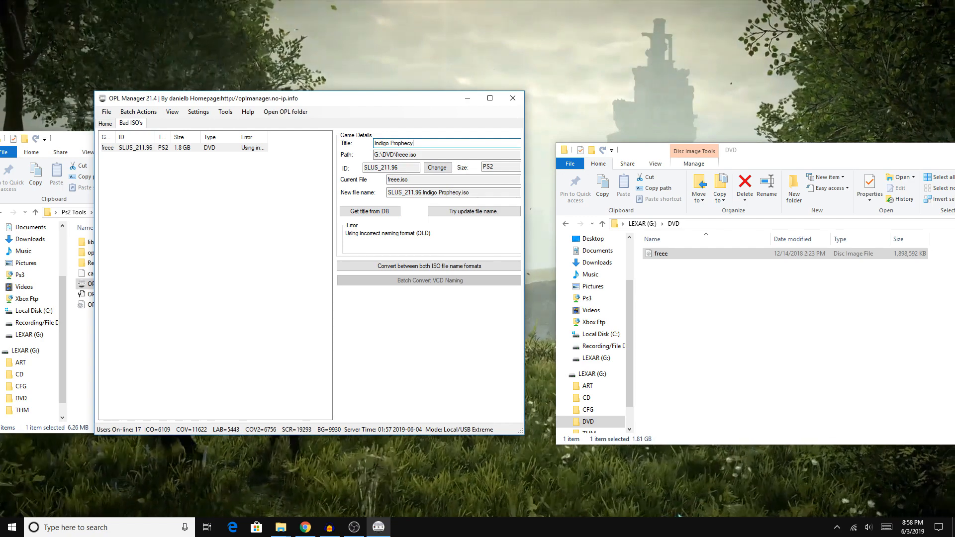
pyautogui.press('Tab')
pyautogui.press('Tab')
pyautogui.press('Tab')
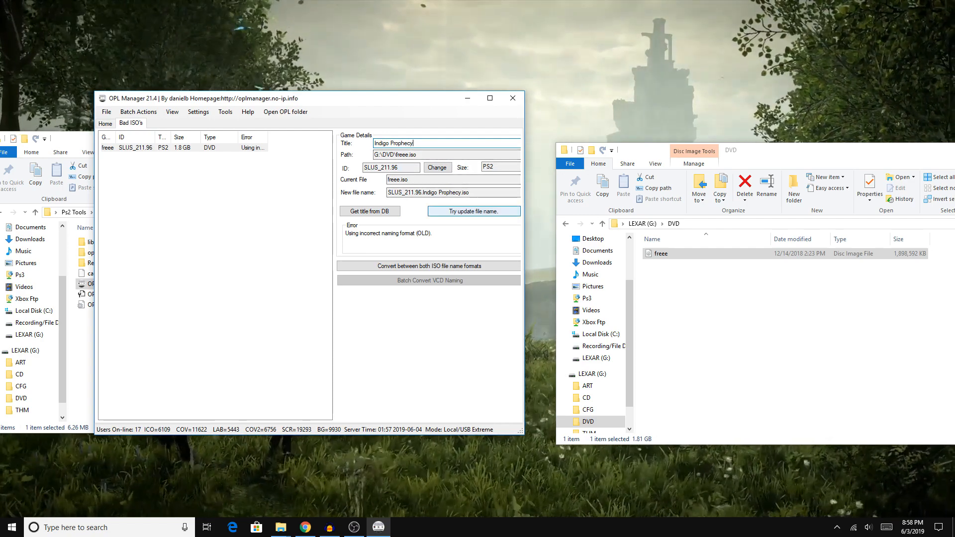
pyautogui.press('Return')
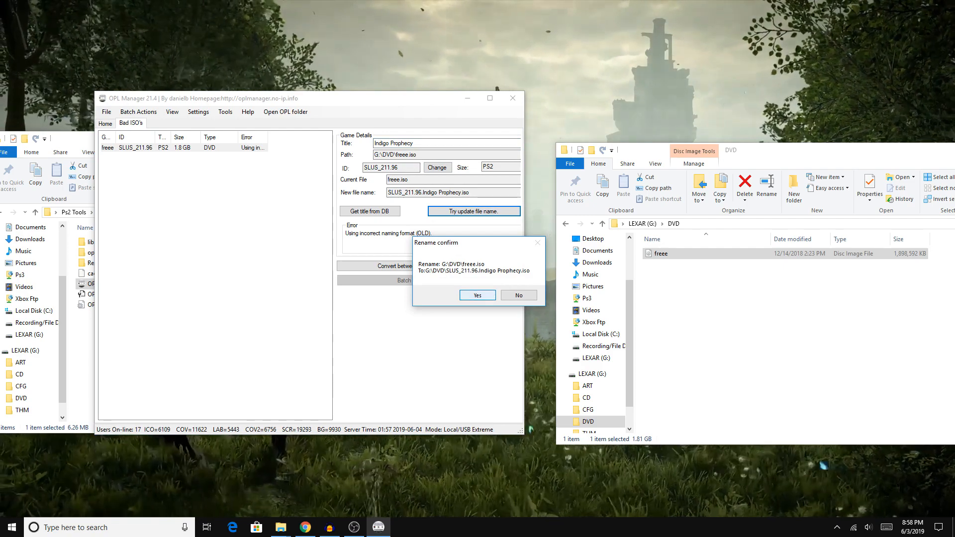
pyautogui.press('Return')
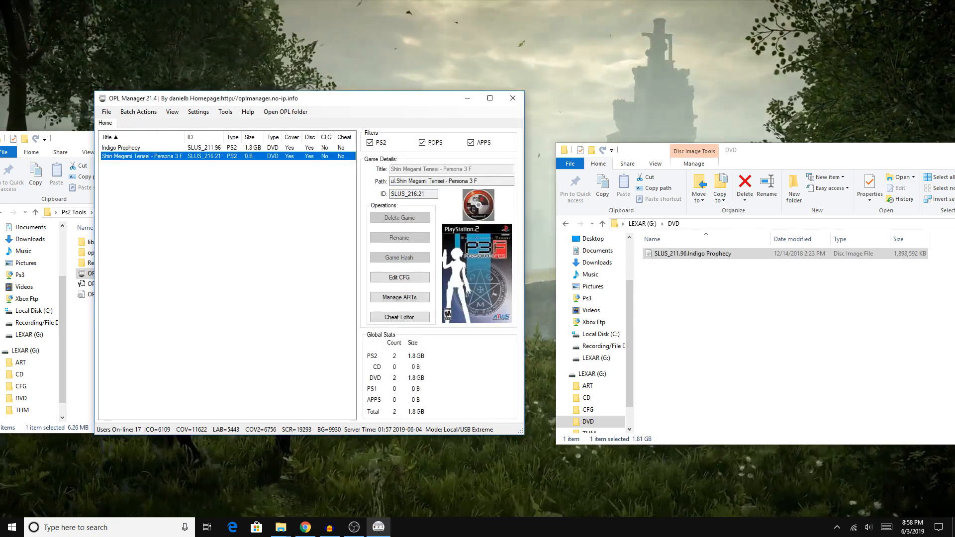
pyautogui.press('Up')
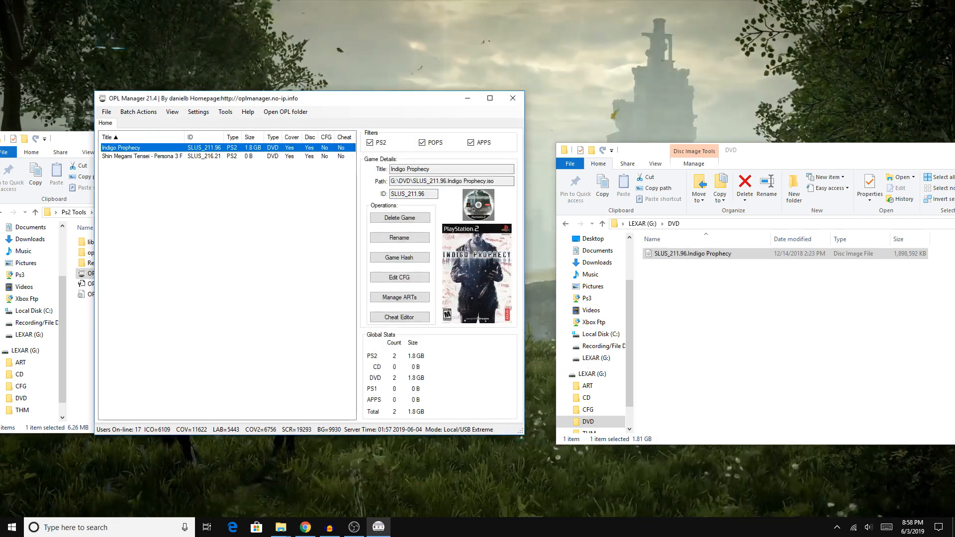
pyautogui.moveTo(657, 150); pyautogui.dragTo(510, 163)
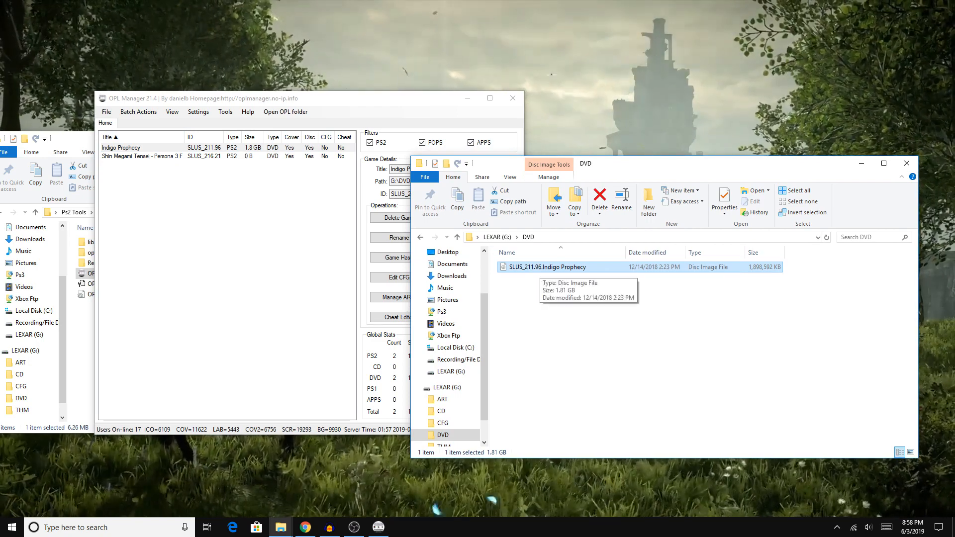
pyautogui.rightClick(547, 267)
pyautogui.click(373, 270)
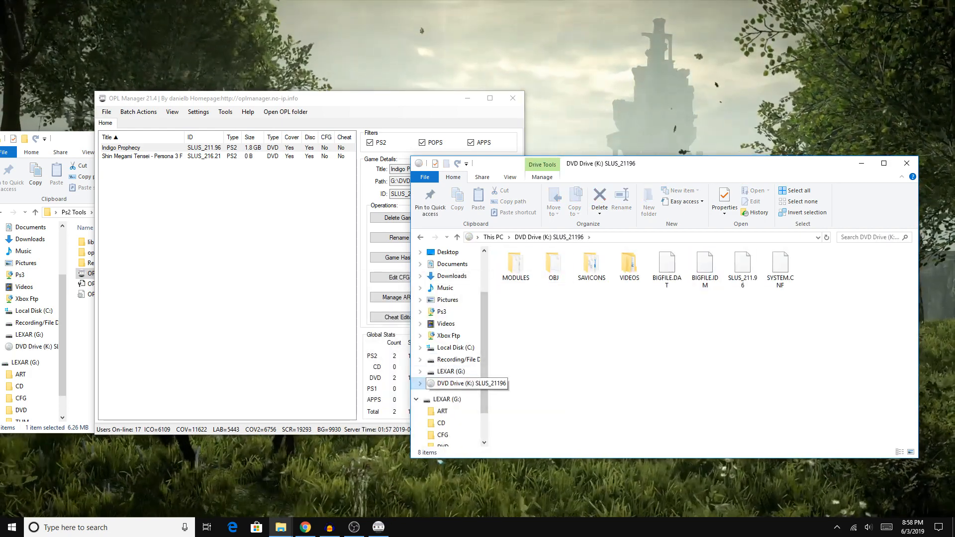
pyautogui.click(742, 270)
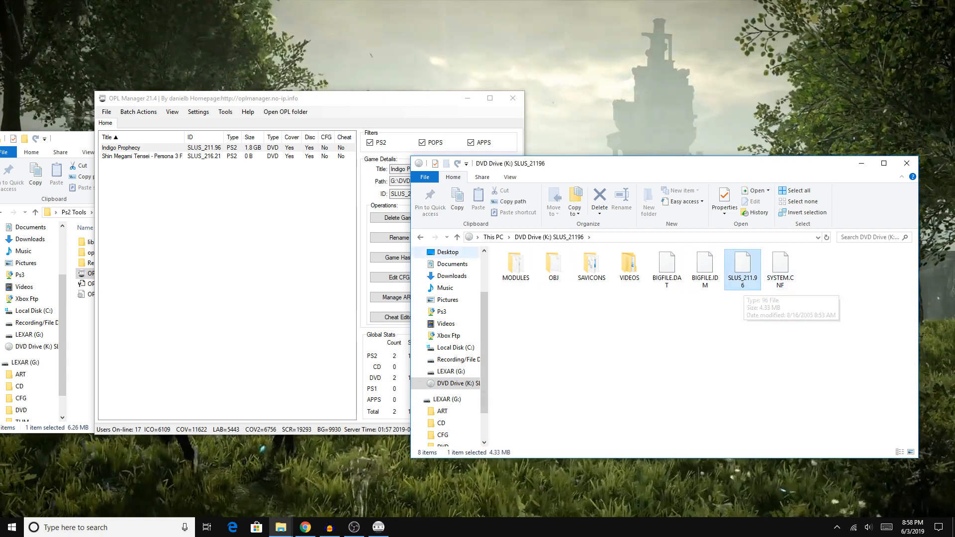
pyautogui.click(443, 445)
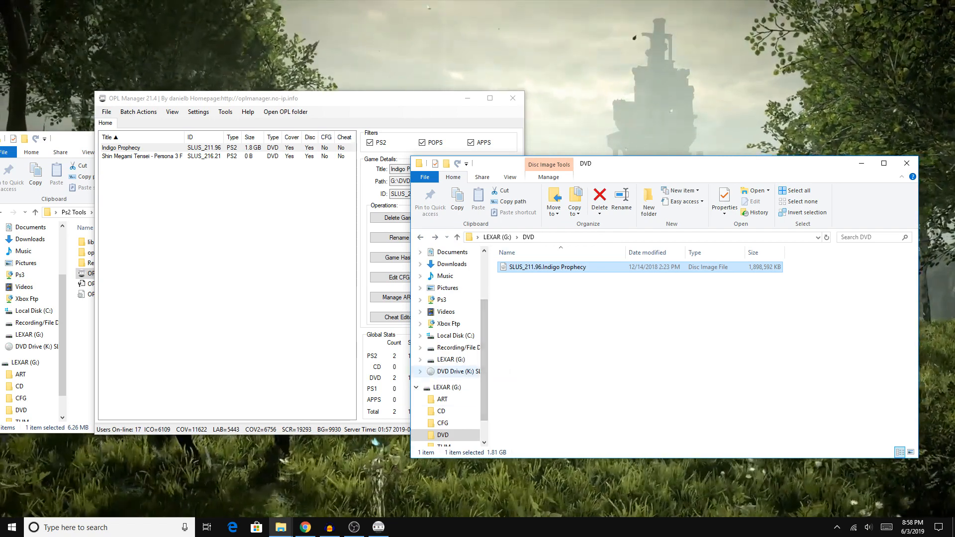
pyautogui.rightClick(459, 371)
pyautogui.click(350, 319)
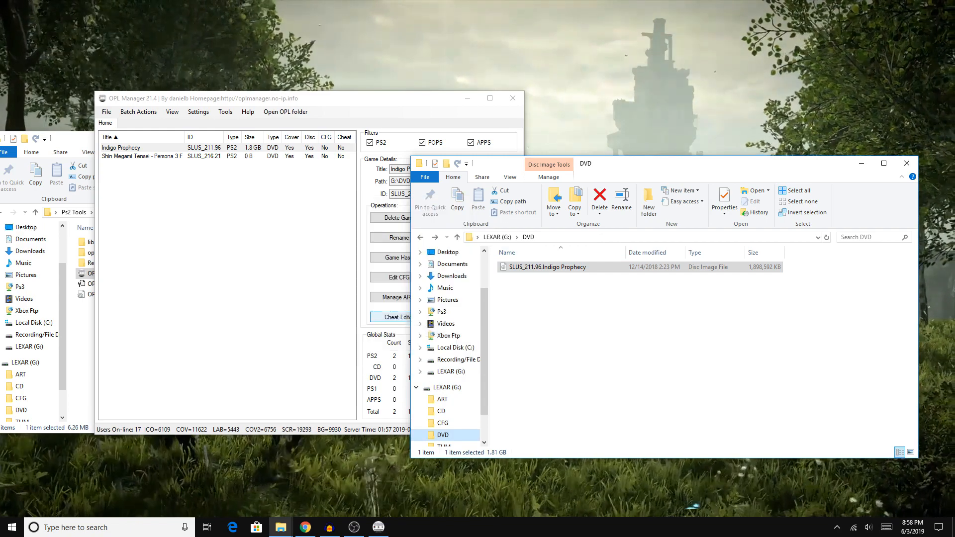
pyautogui.moveTo(605, 169); pyautogui.dragTo(627, 207)
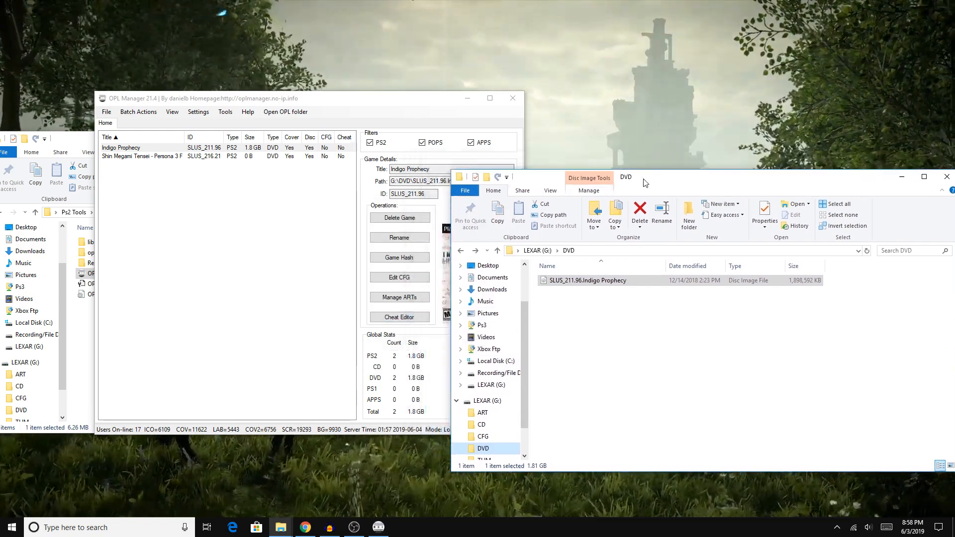
pyautogui.click(444, 180)
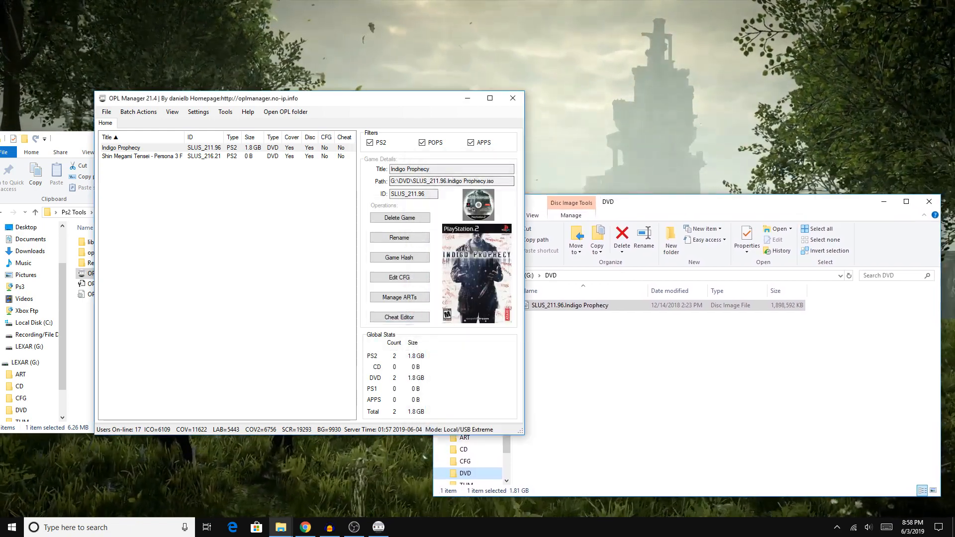
pyautogui.moveTo(328, 98); pyautogui.dragTo(354, 106)
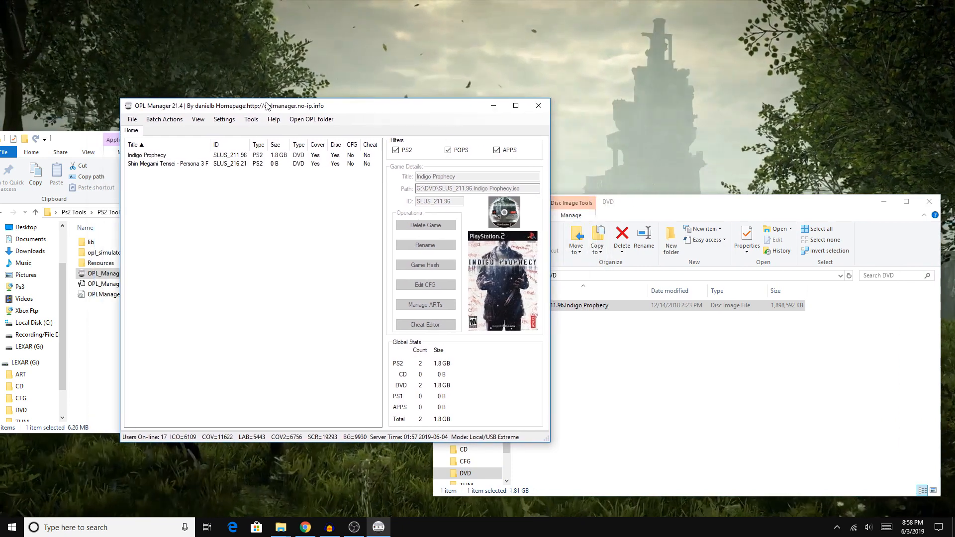
# - Run Batch Actions > ART Download for all games and close the download dialogs
pyautogui.click(146, 155)
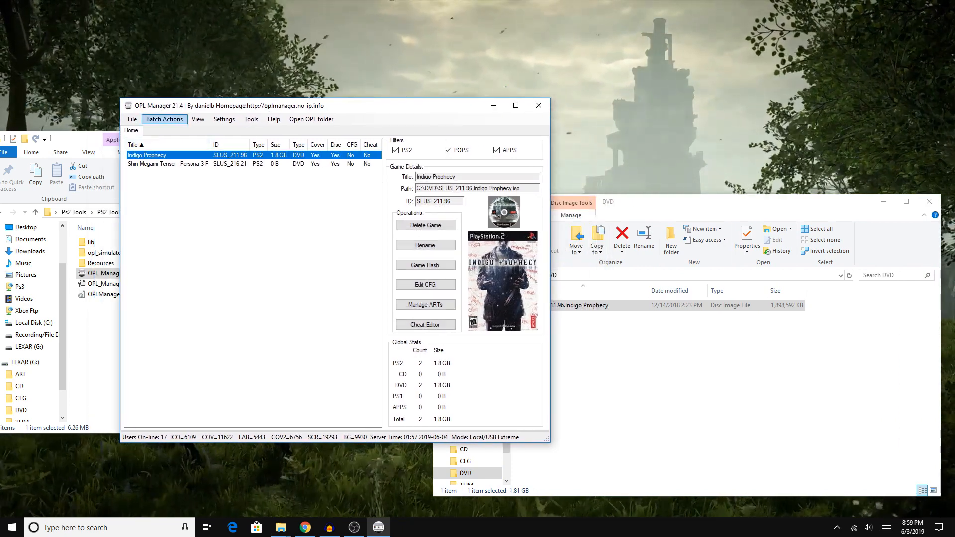
pyautogui.click(163, 120)
pyautogui.click(179, 130)
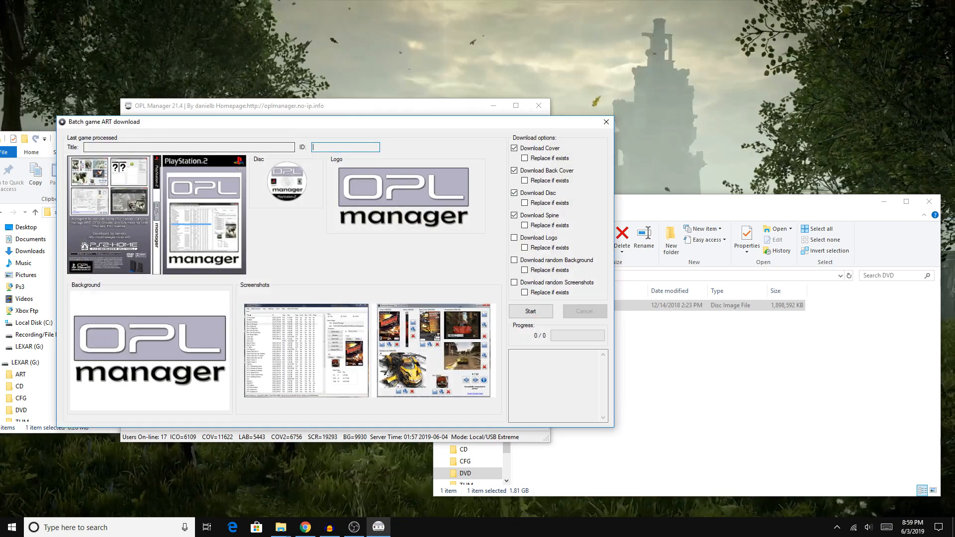
pyautogui.click(530, 312)
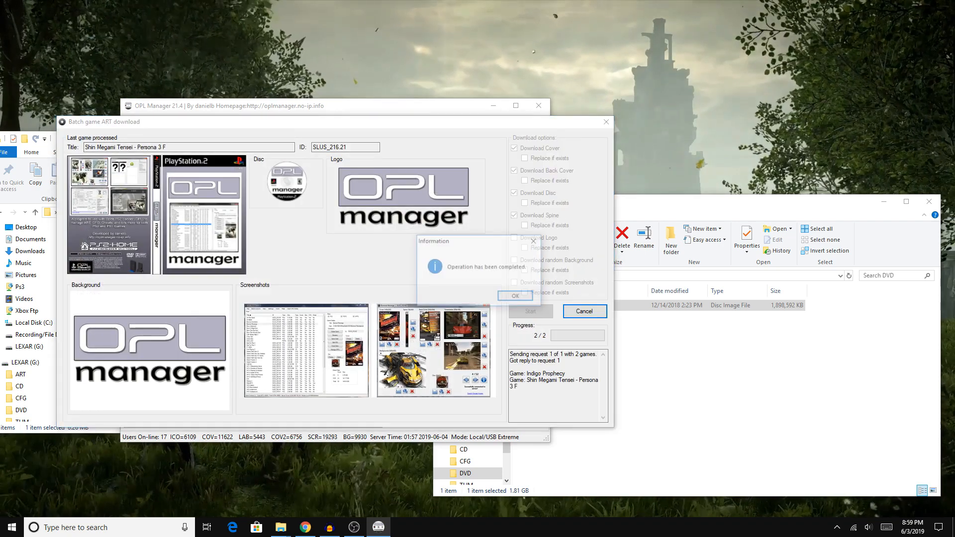
pyautogui.click(517, 297)
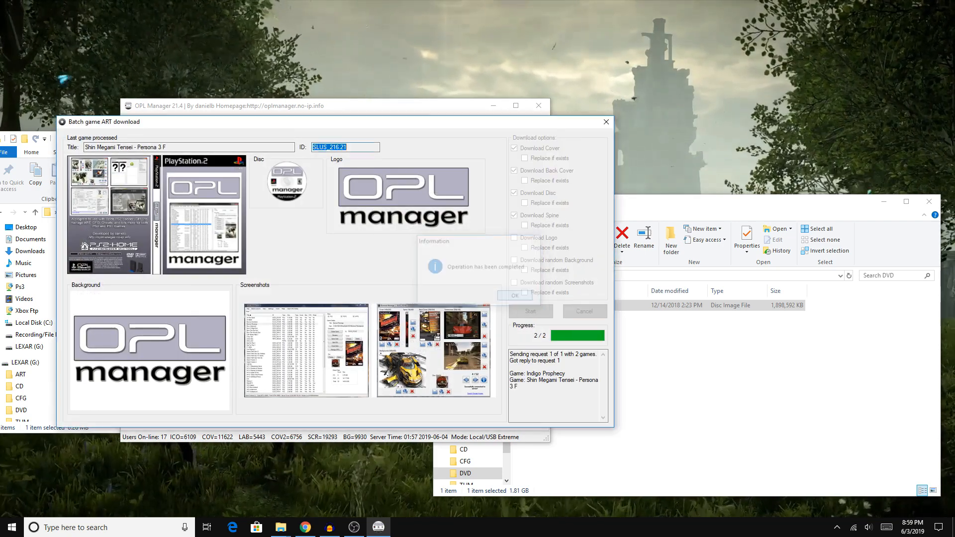
pyautogui.click(605, 122)
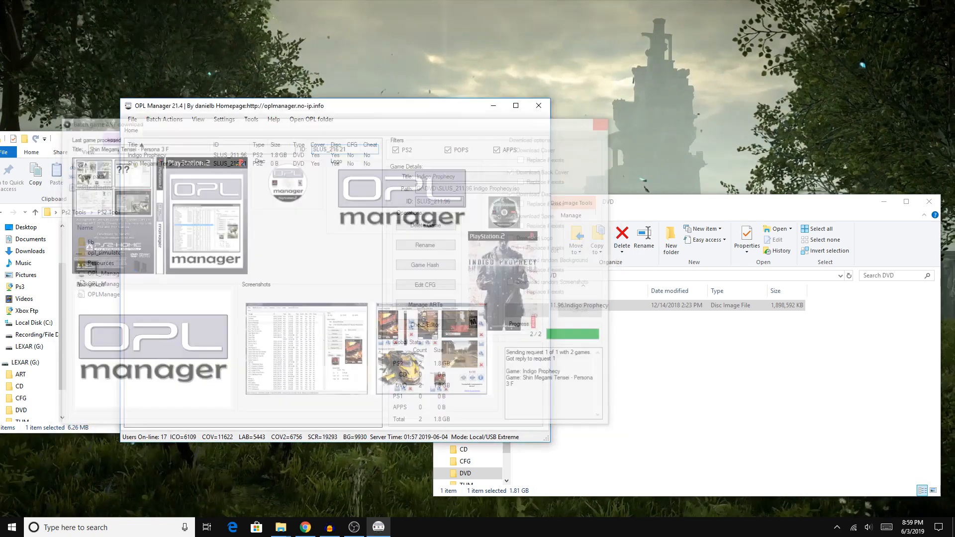
# - View the downloaded covers for Persona 3 and Indigo Prophecy, then exit OPL Manager
pyautogui.click(172, 163)
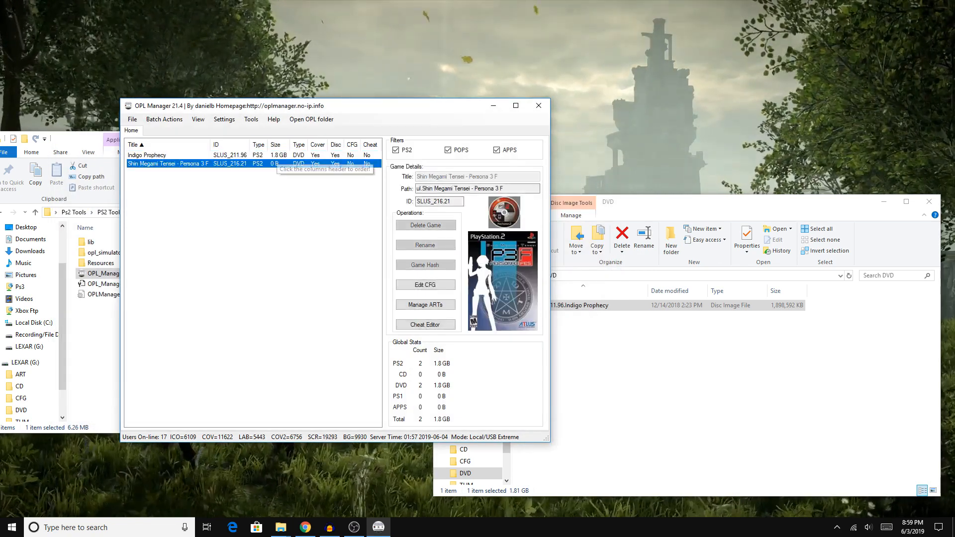
pyautogui.click(150, 154)
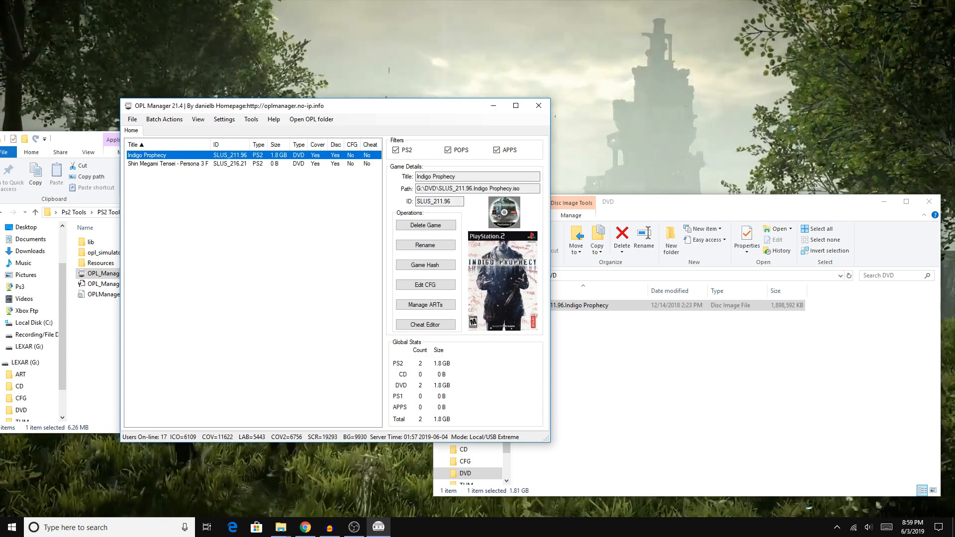
pyautogui.click(132, 120)
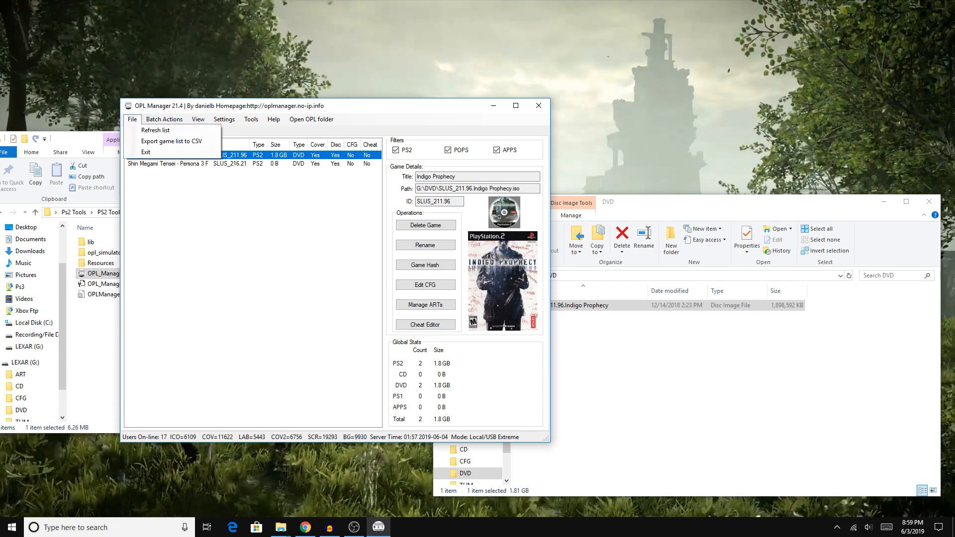
pyautogui.click(145, 152)
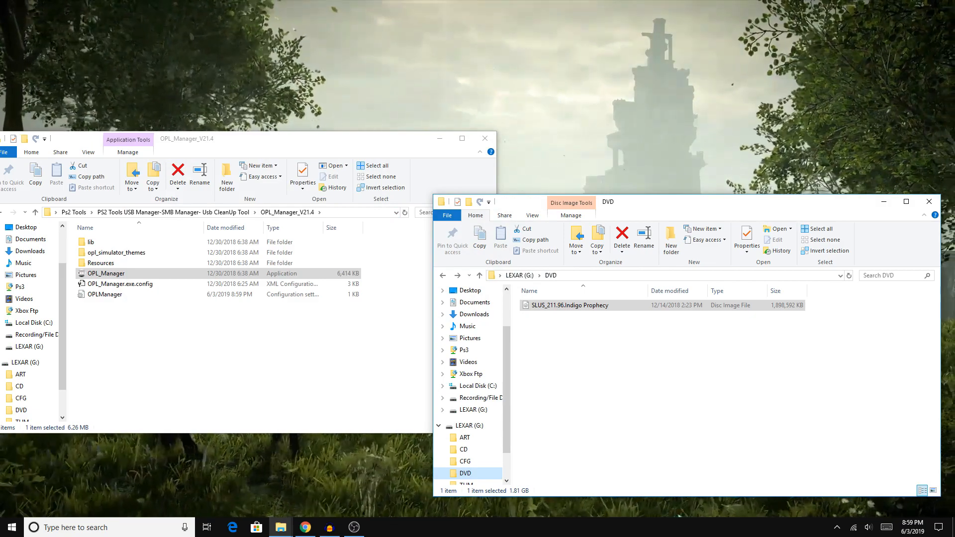
# - Close the DVD window and open USBUTIL_v2.2_rev1.0_EN (English) in the PS2 tools folder
pyautogui.click(929, 202)
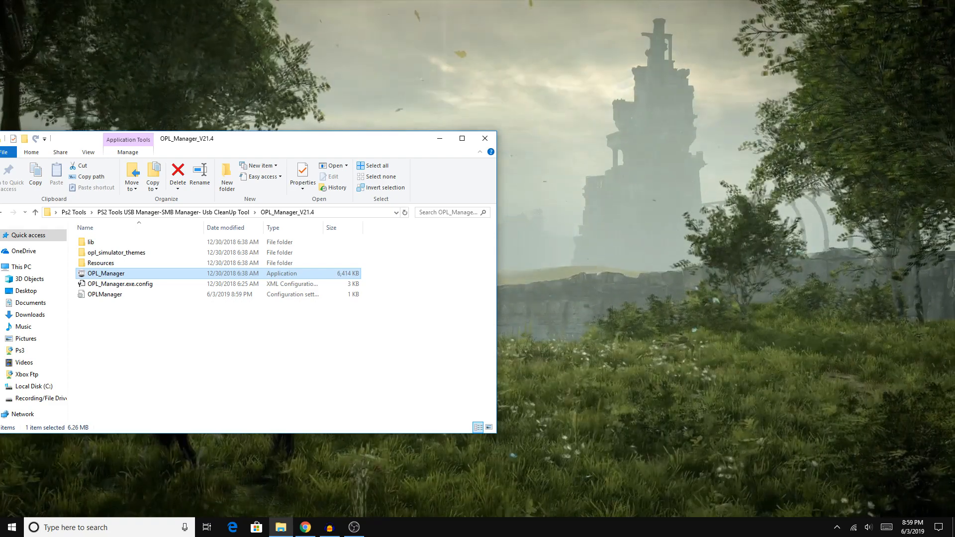
pyautogui.click(173, 212)
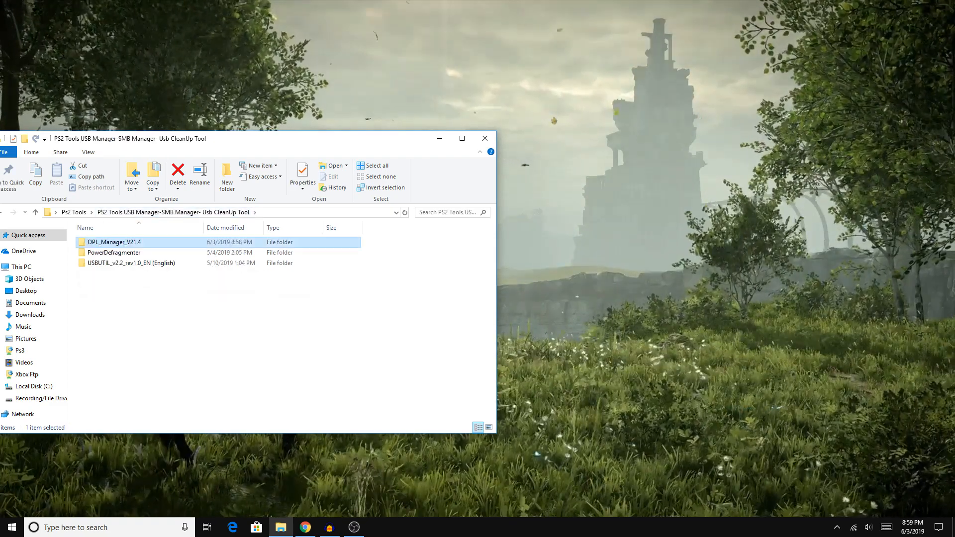
pyautogui.click(130, 263)
pyautogui.doubleClick(130, 263)
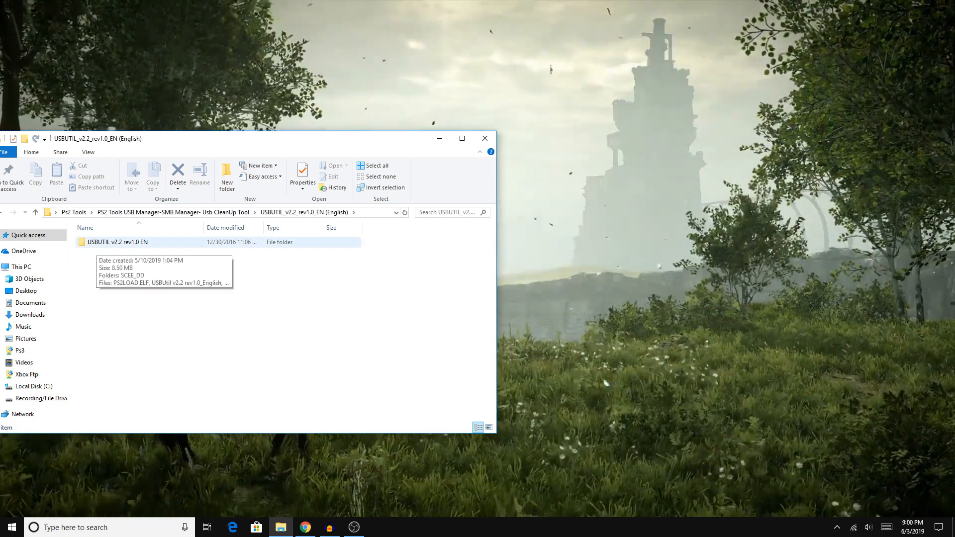
pyautogui.moveTo(224, 138); pyautogui.dragTo(329, 129)
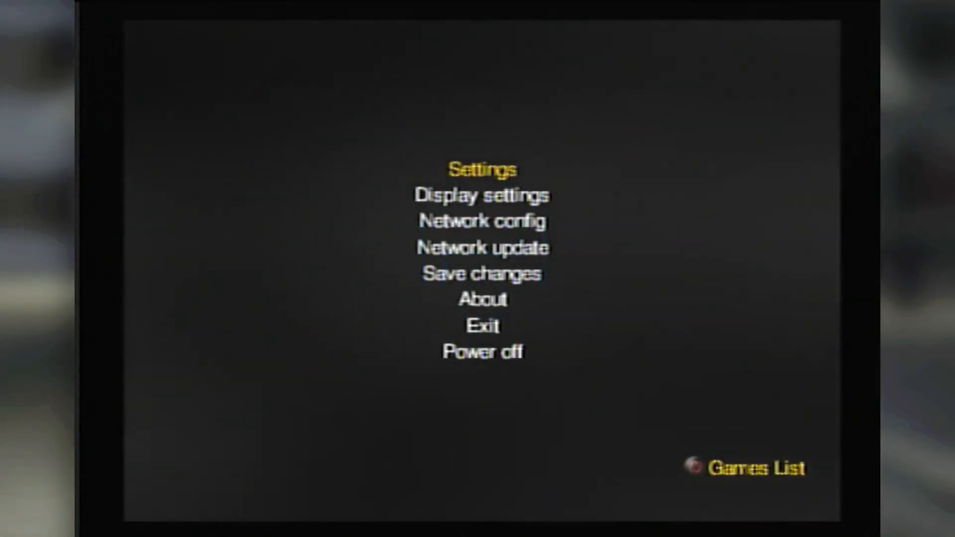
# - In OPL Settings, change the Default menu from HDD Games to ETH Games and accept
pyautogui.press('Down')
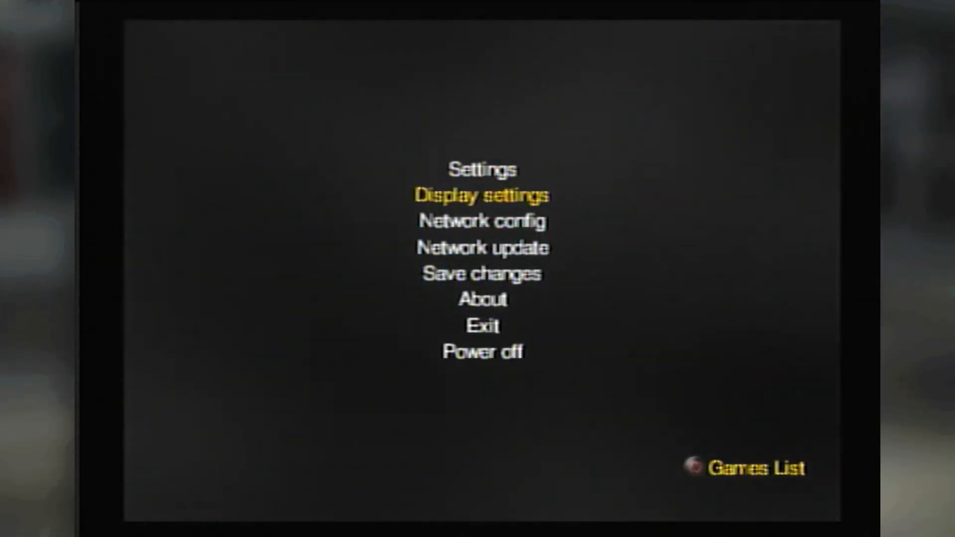
pyautogui.press('Down')
pyautogui.press('Up')
pyautogui.press('Up')
pyautogui.press('Return')
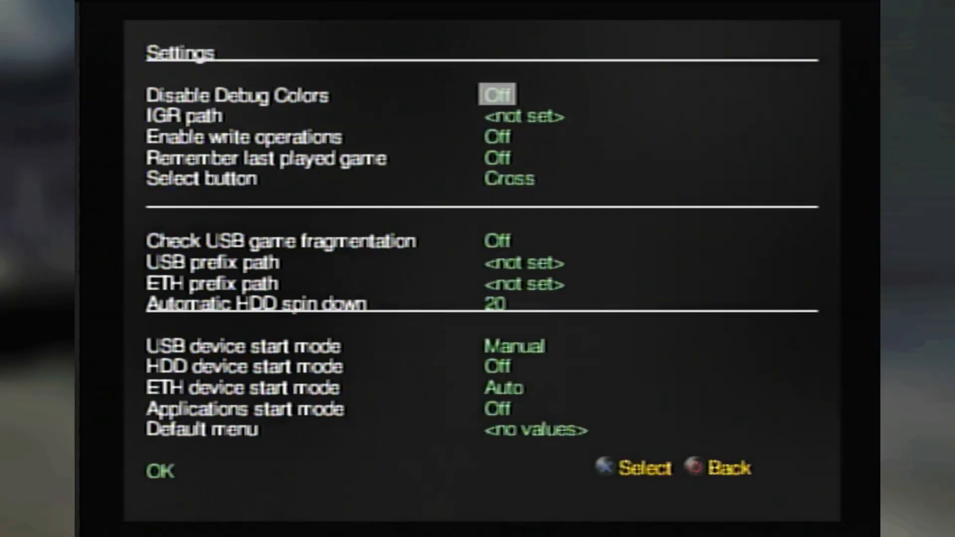
pyautogui.press('Down')
pyautogui.press('Down')
pyautogui.press('Down')
pyautogui.press('Down')
pyautogui.press('Down')
pyautogui.press('Down')
pyautogui.press('Down')
pyautogui.press('Down')
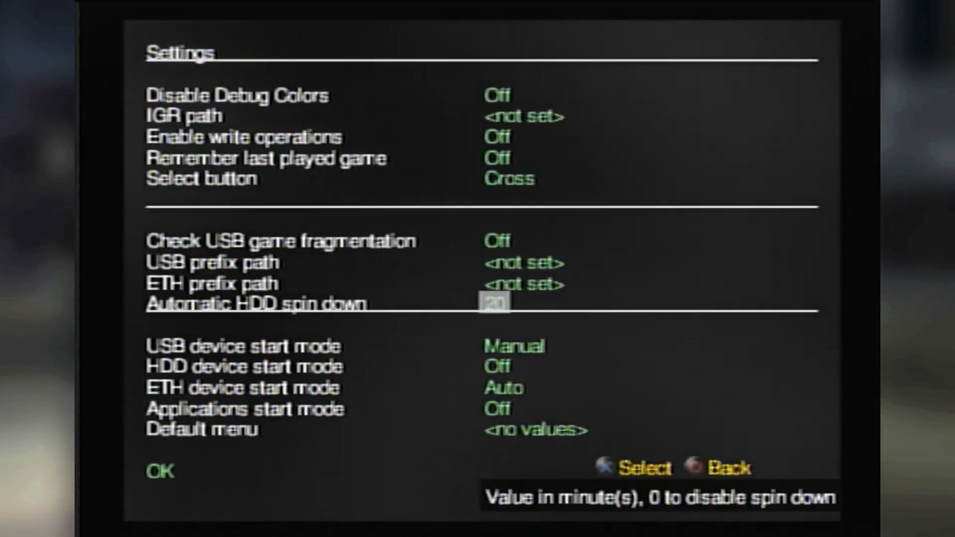
pyautogui.press('Down')
pyautogui.press('Down')
pyautogui.press('Down')
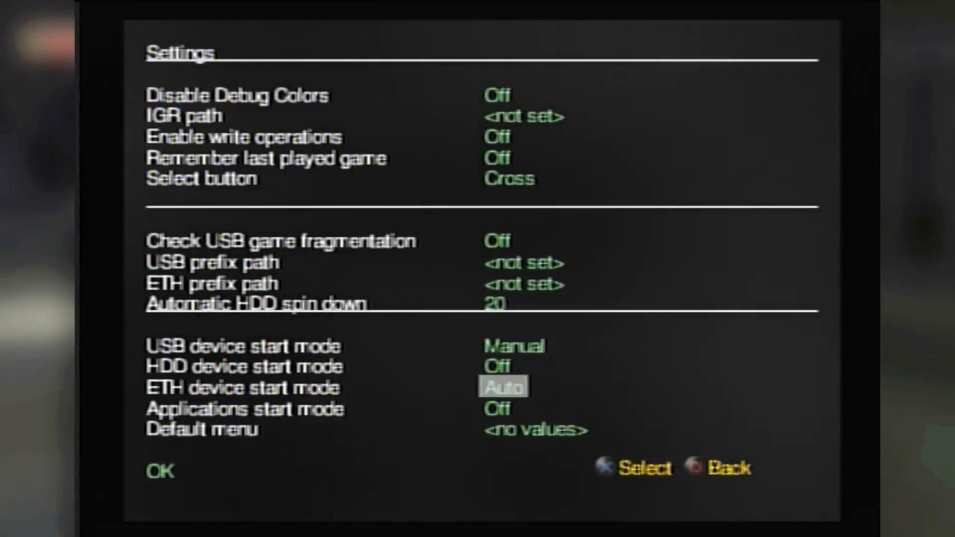
pyautogui.press('Down')
pyautogui.press('Down')
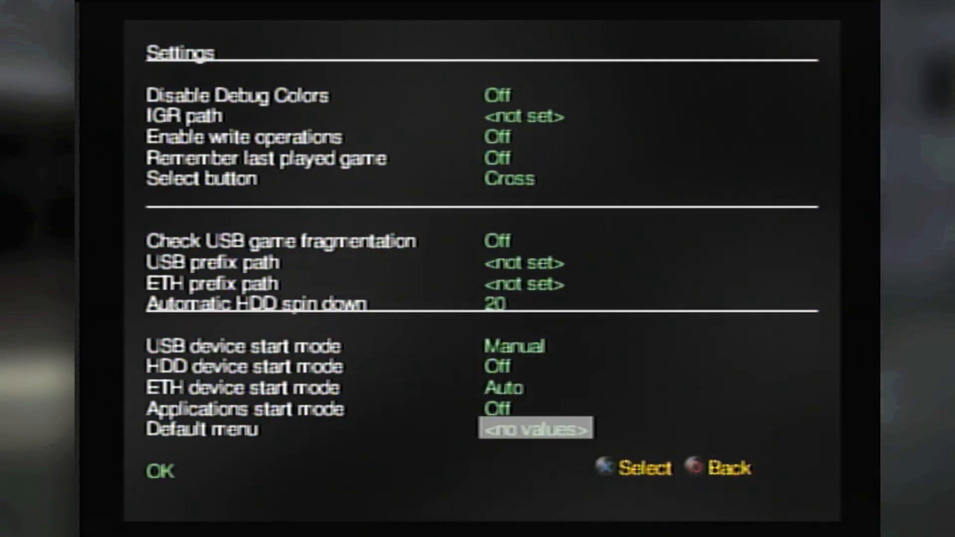
pyautogui.press('Return')
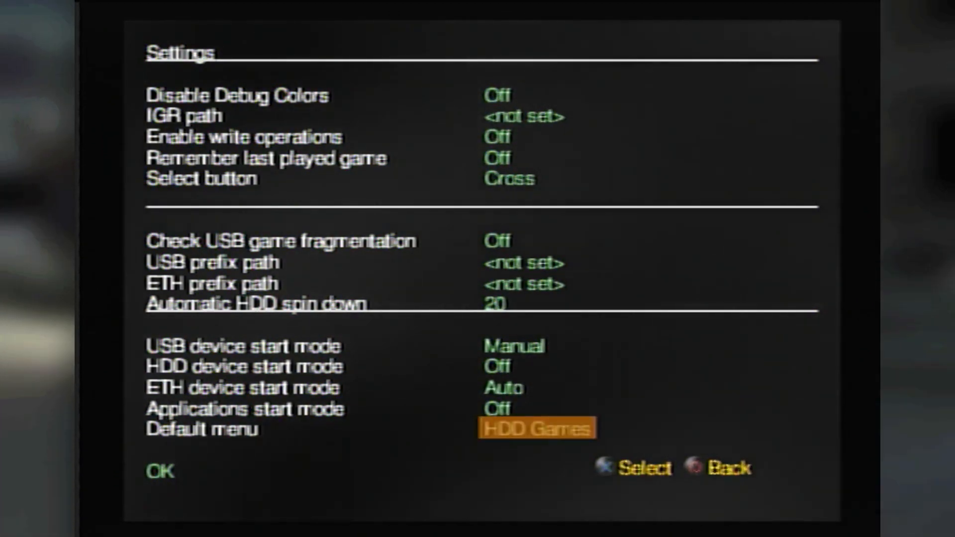
pyautogui.press('Down')
pyautogui.press('Return')
pyautogui.press('Down')
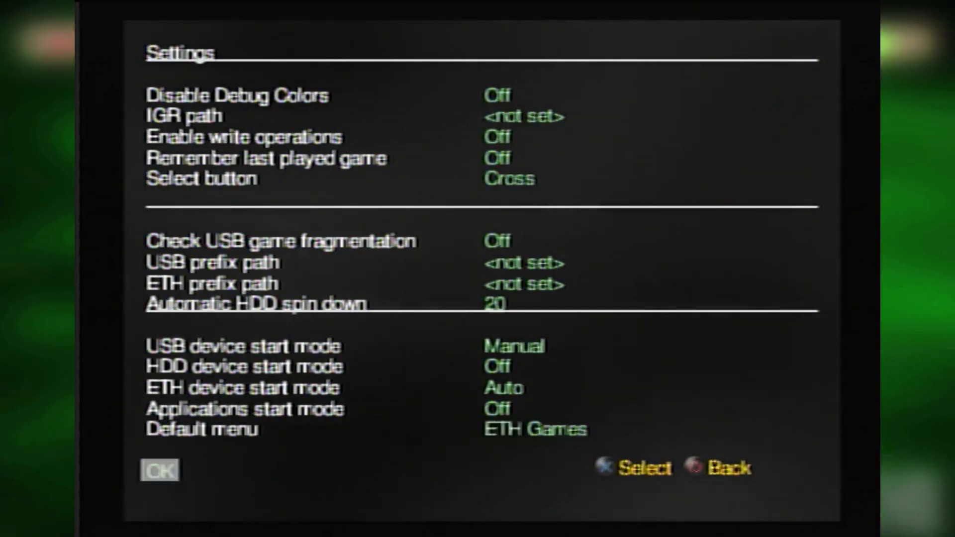
pyautogui.press('Return')
# - Save the OPL configuration changes from the main menu
pyautogui.press('Down')
pyautogui.press('Down')
pyautogui.press('Down')
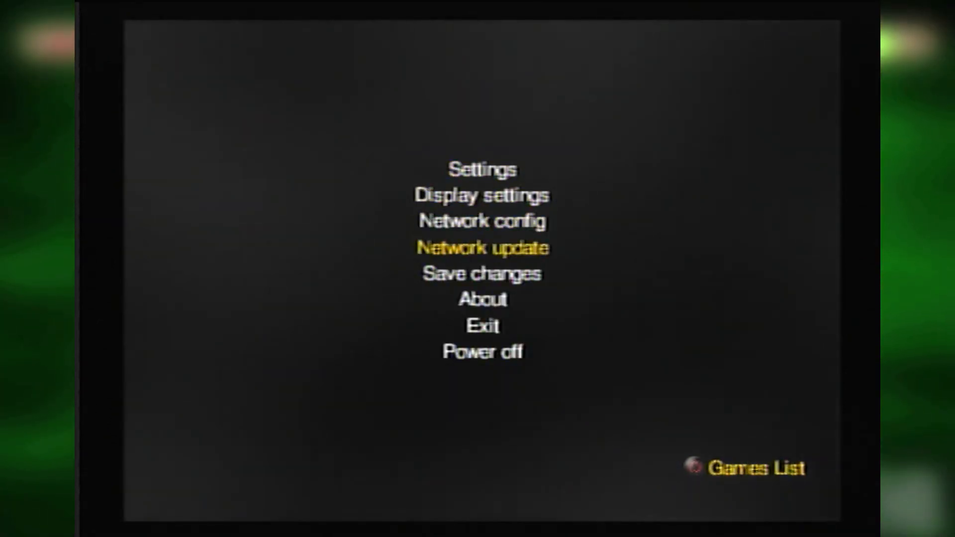
pyautogui.press('Down')
pyautogui.press('Return')
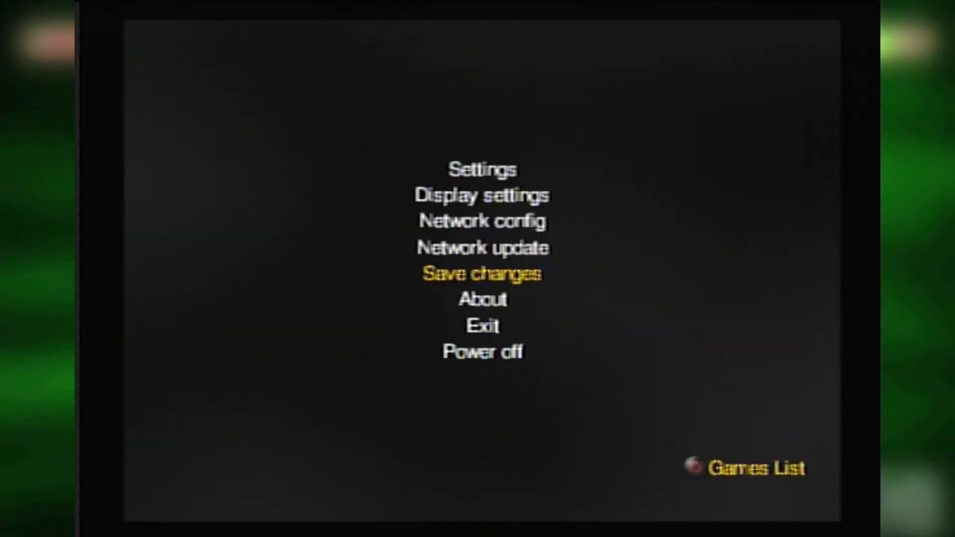
pyautogui.press('Up')
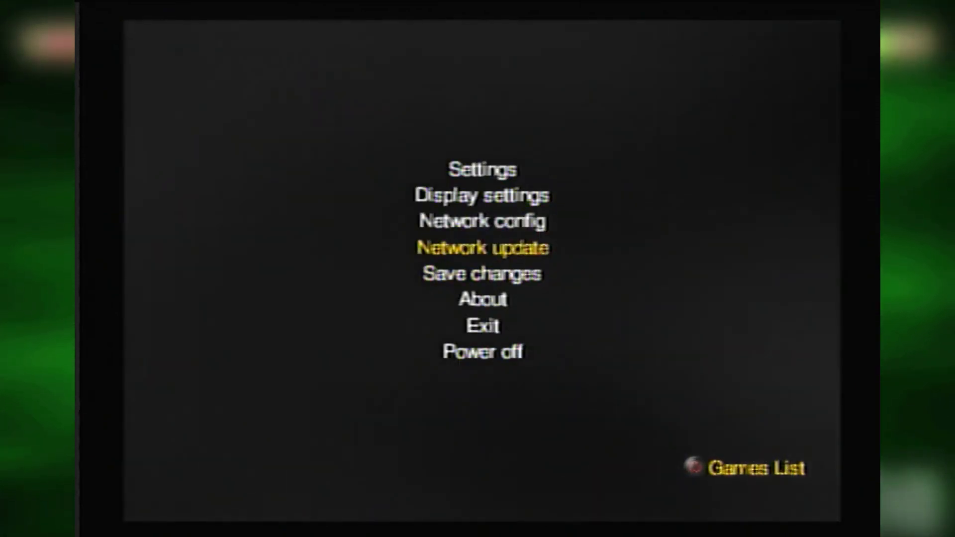
pyautogui.press('Up')
pyautogui.press('Up')
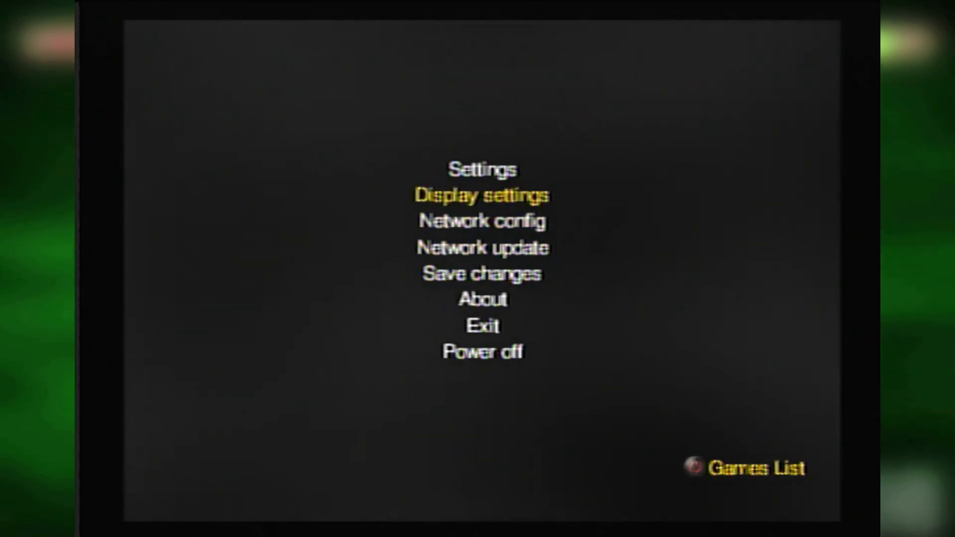
pyautogui.press('Down')
pyautogui.press('Down')
pyautogui.press('Down')
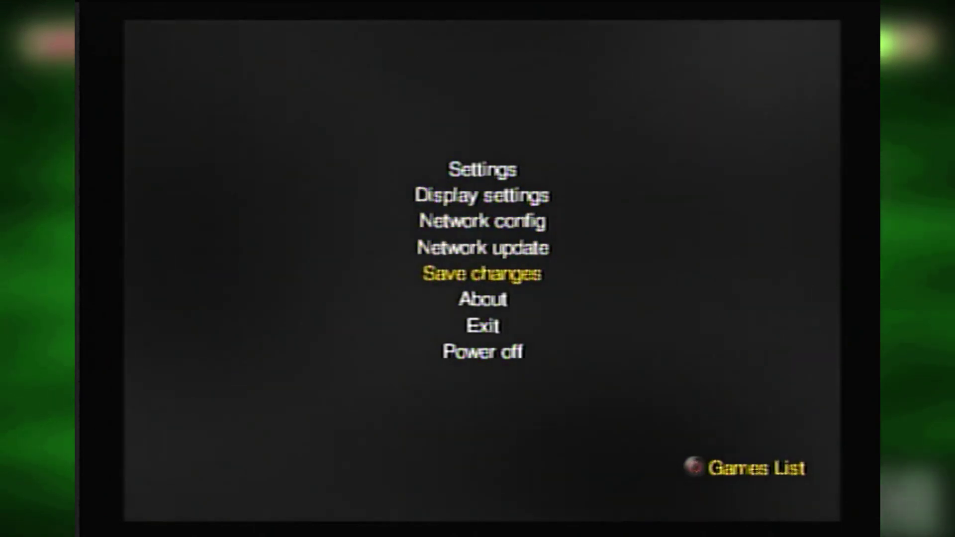
pyautogui.press('Up')
pyautogui.press('Up')
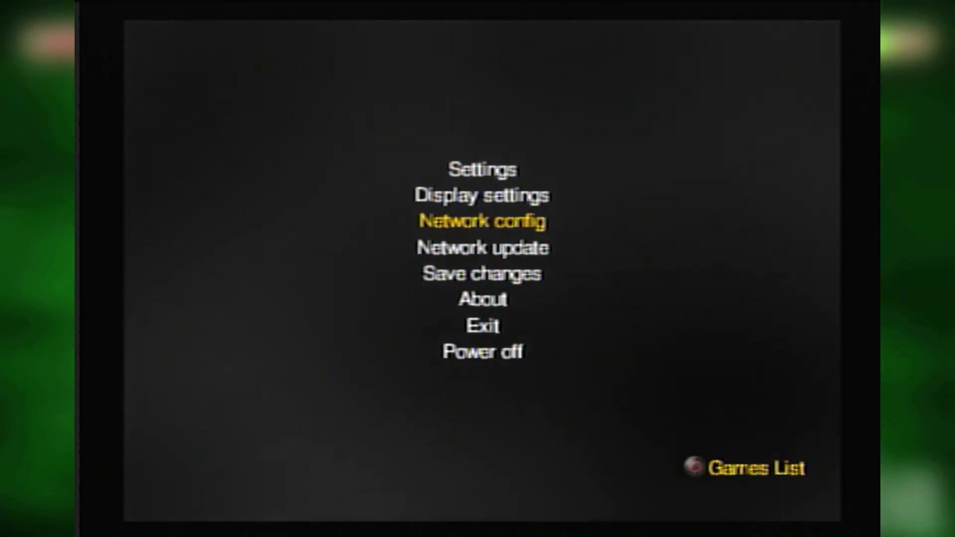
pyautogui.press('Return')
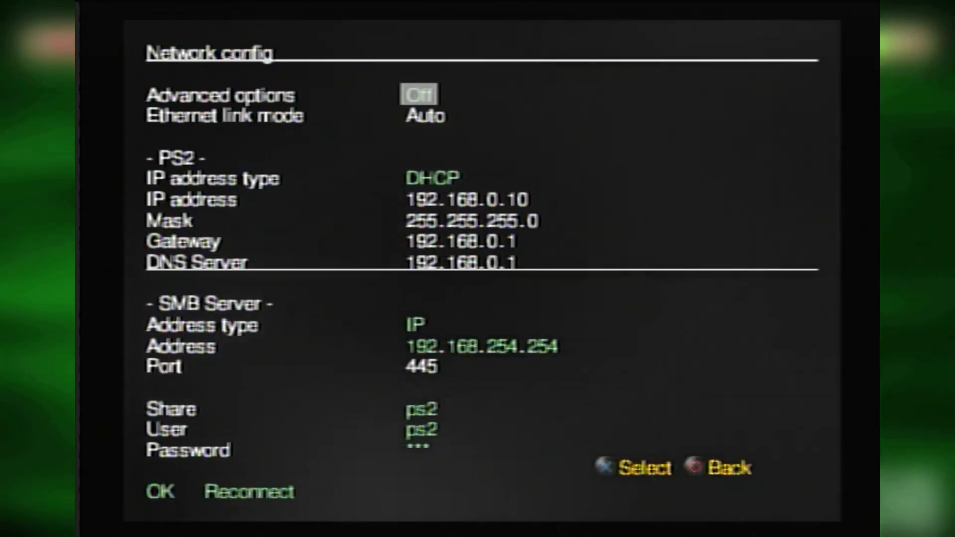
pyautogui.press('Down')
pyautogui.press('Down')
pyautogui.press('Down')
pyautogui.press('Down')
pyautogui.press('Down')
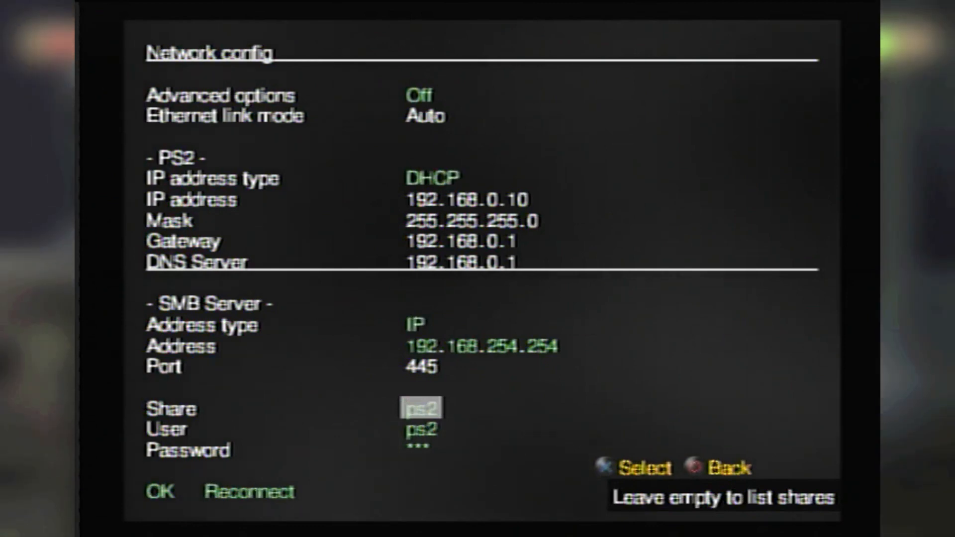
pyautogui.press('Up')
pyautogui.press('Up')
pyautogui.press('Up')
pyautogui.press('Down')
pyautogui.press('Down')
pyautogui.press('Down')
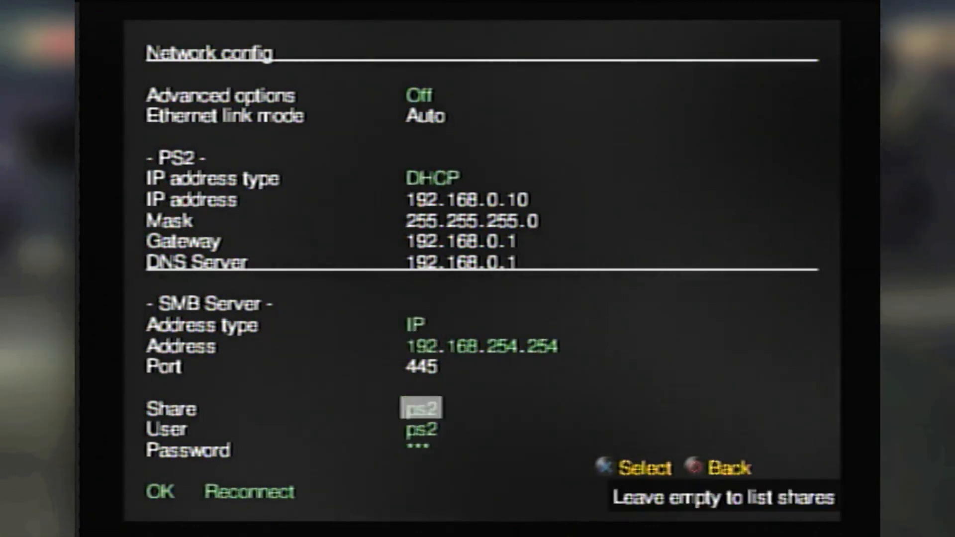
pyautogui.press('Down')
pyautogui.press('Down')
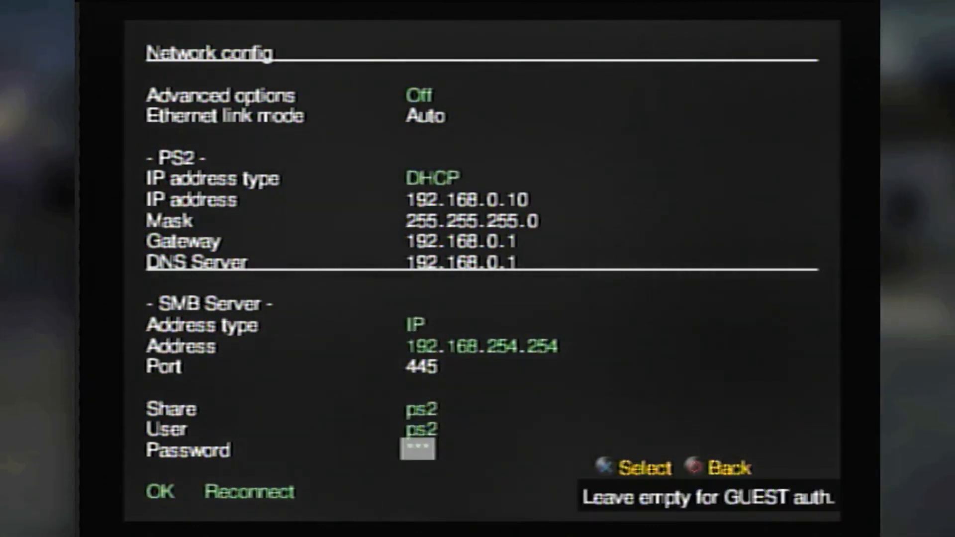
pyautogui.press('Down')
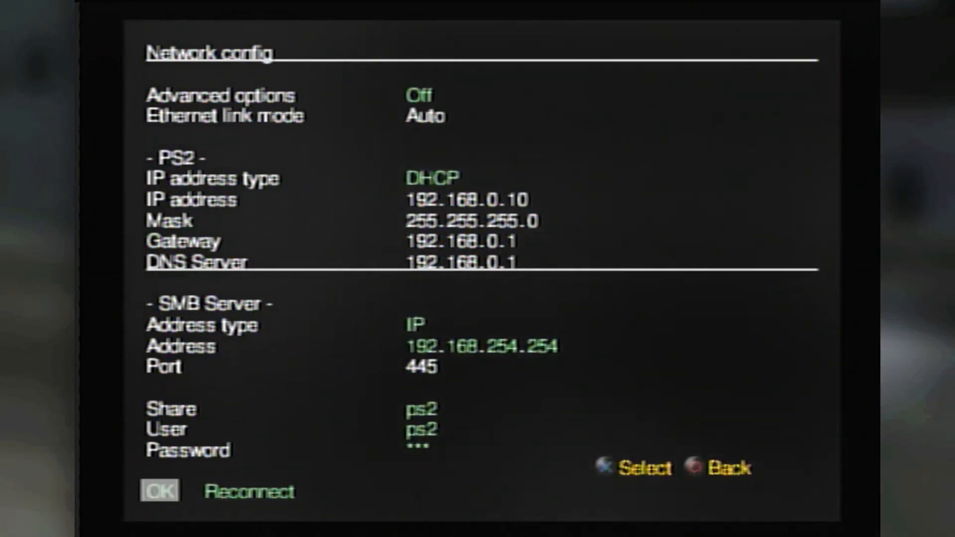
pyautogui.press('Up')
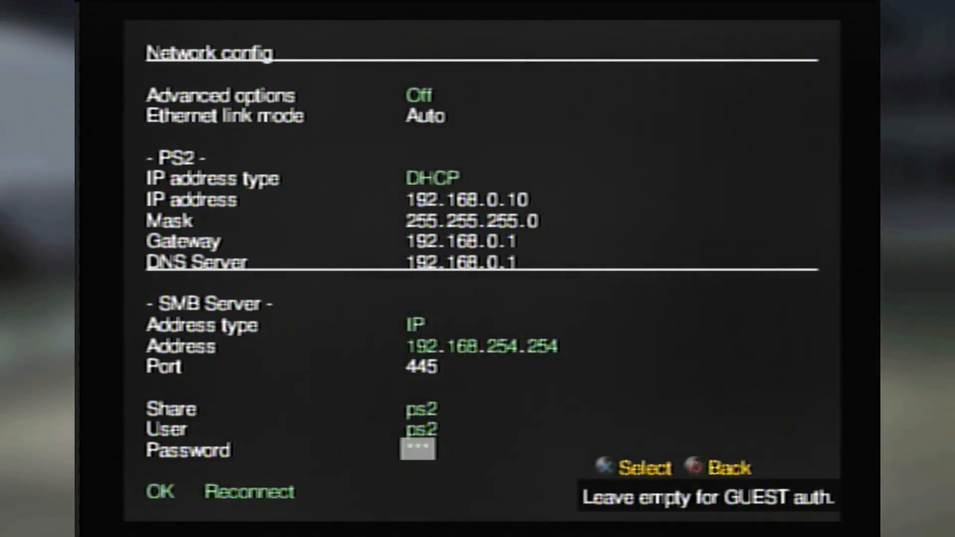
pyautogui.press('Up')
pyautogui.press('Up')
pyautogui.press('Up')
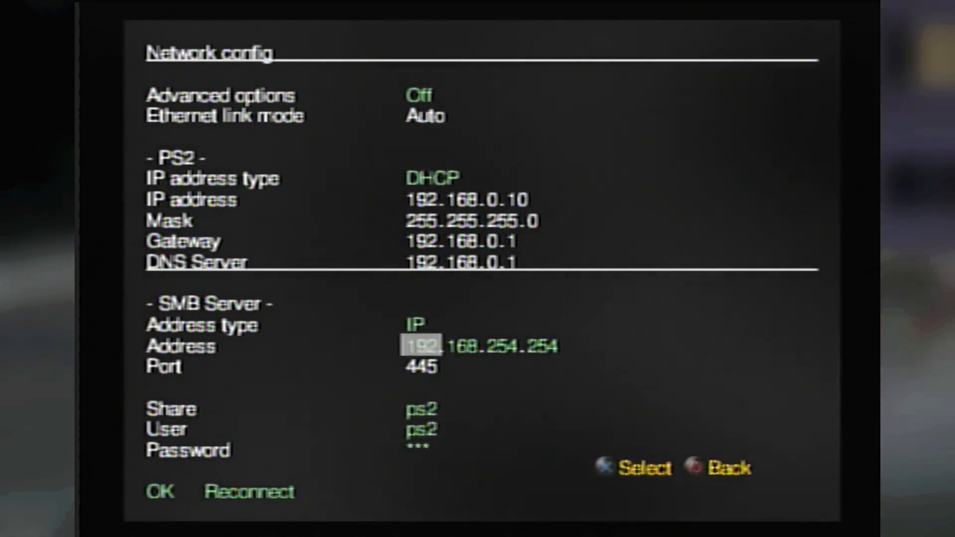
pyautogui.press('Up')
pyautogui.press('Down')
pyautogui.press('Down')
pyautogui.press('Down')
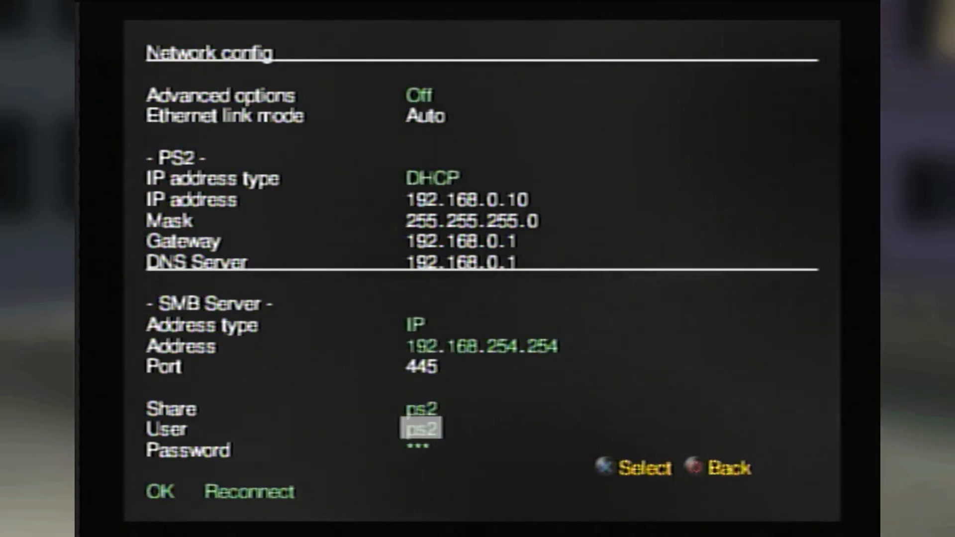
pyautogui.press('Down')
pyautogui.press('Down')
pyautogui.press('Down')
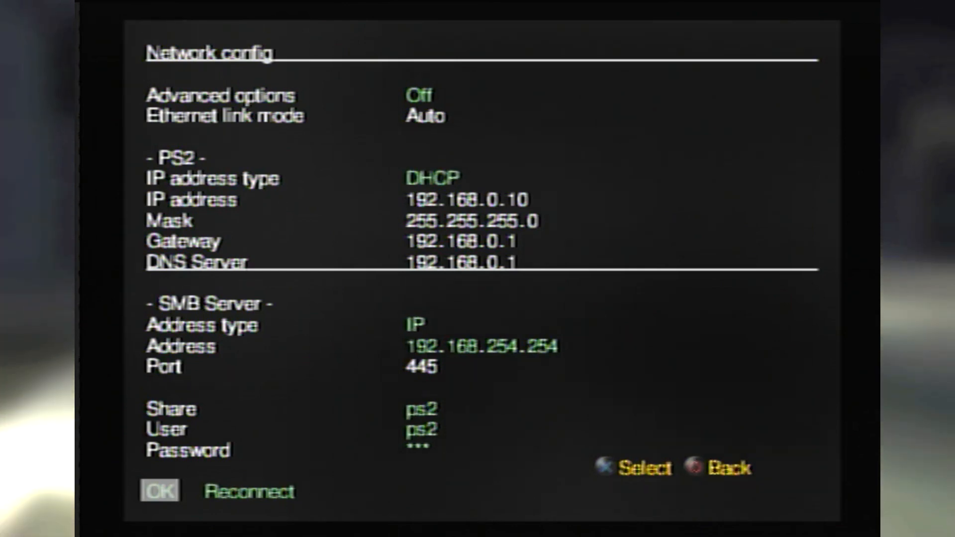
pyautogui.press('Up')
pyautogui.press('Up')
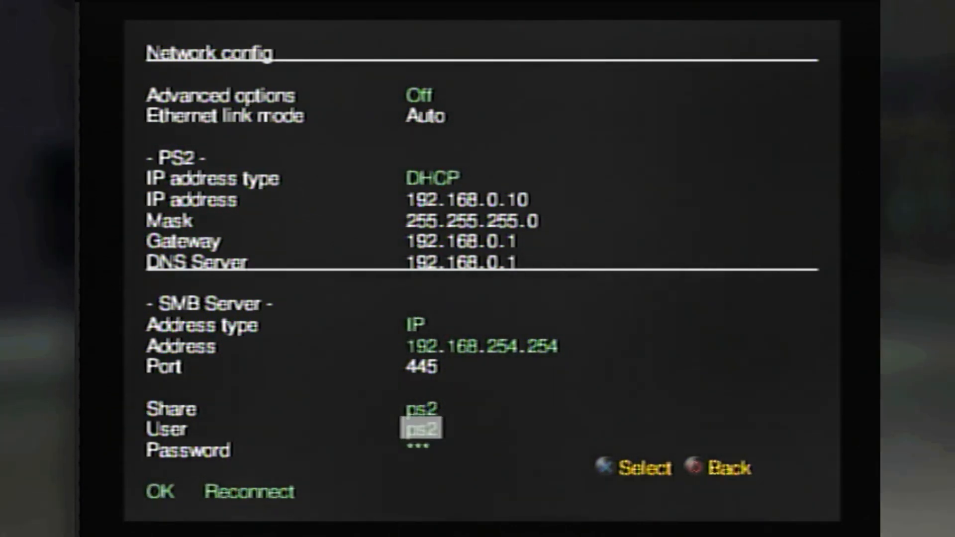
pyautogui.press('Up')
pyautogui.press('Up')
pyautogui.press('Up')
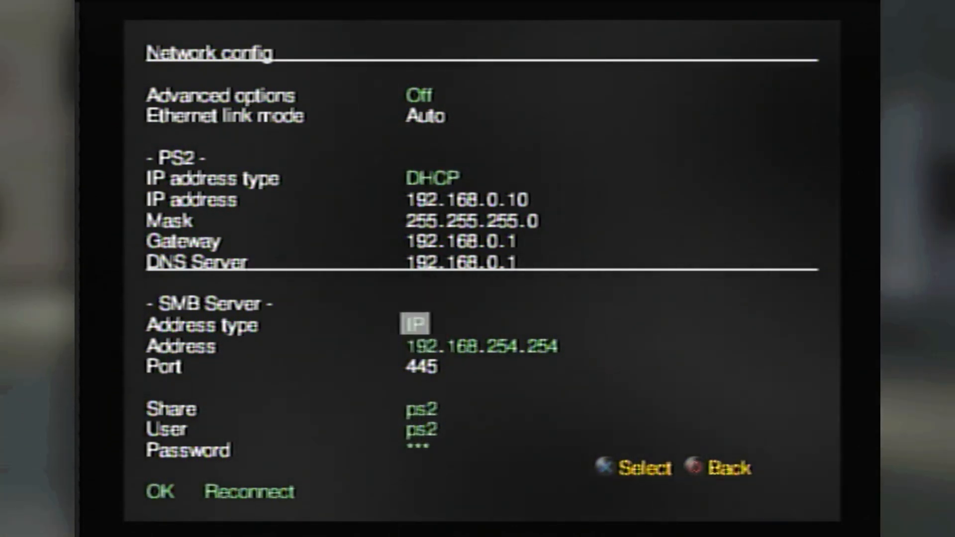
pyautogui.press('Up')
pyautogui.press('Right')
pyautogui.press('Left')
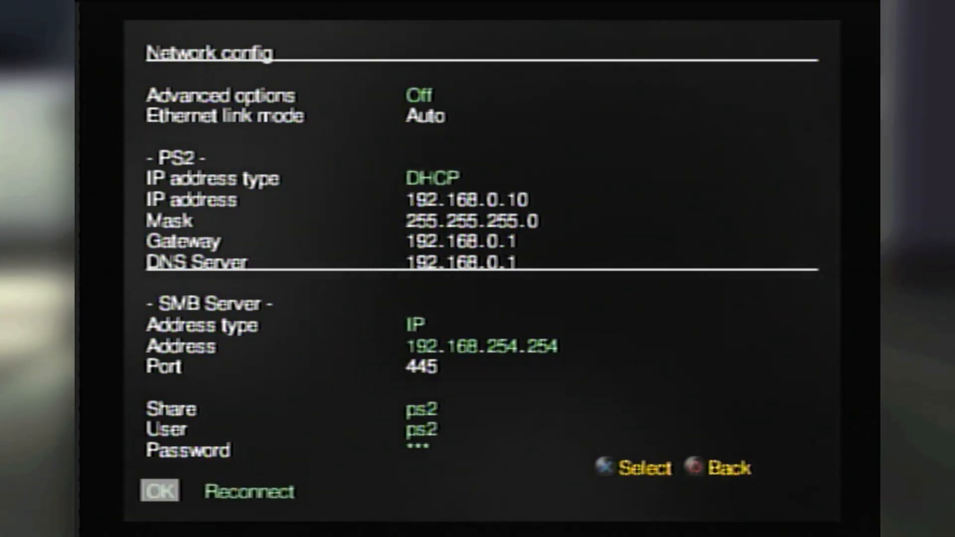
pyautogui.press('Return')
pyautogui.press('Down')
# - Exit the OPL menu and switch from USB Games to the ETH Games network list
pyautogui.press('Down')
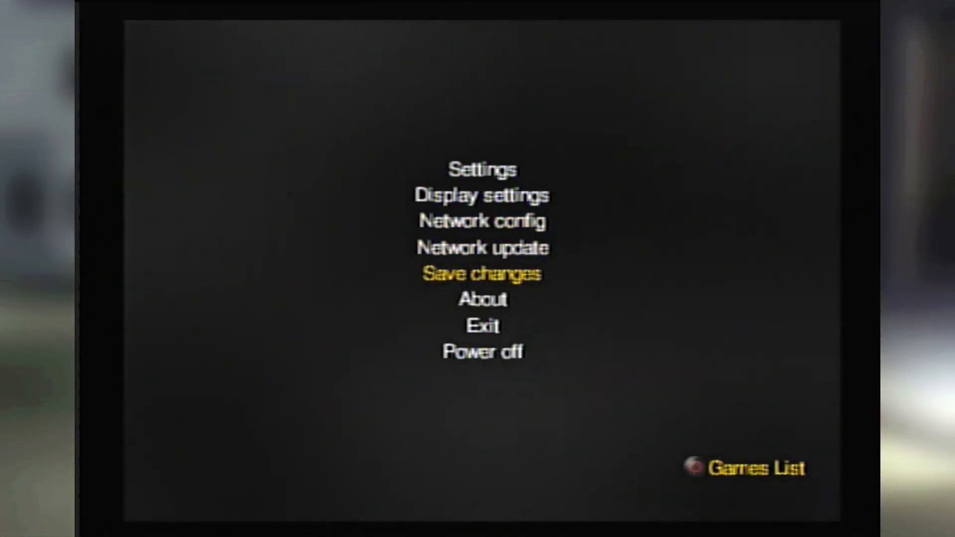
pyautogui.press('Down')
pyautogui.press('Down')
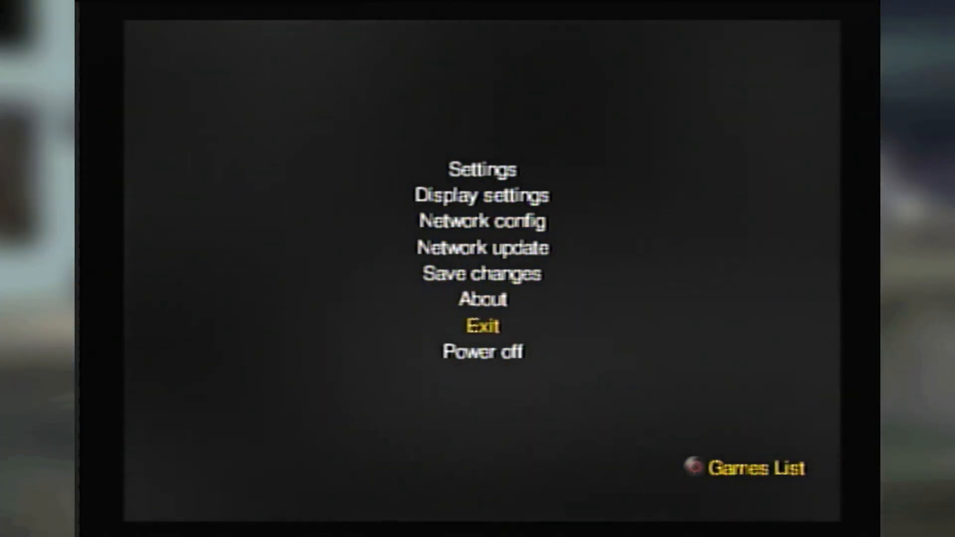
pyautogui.press('Return')
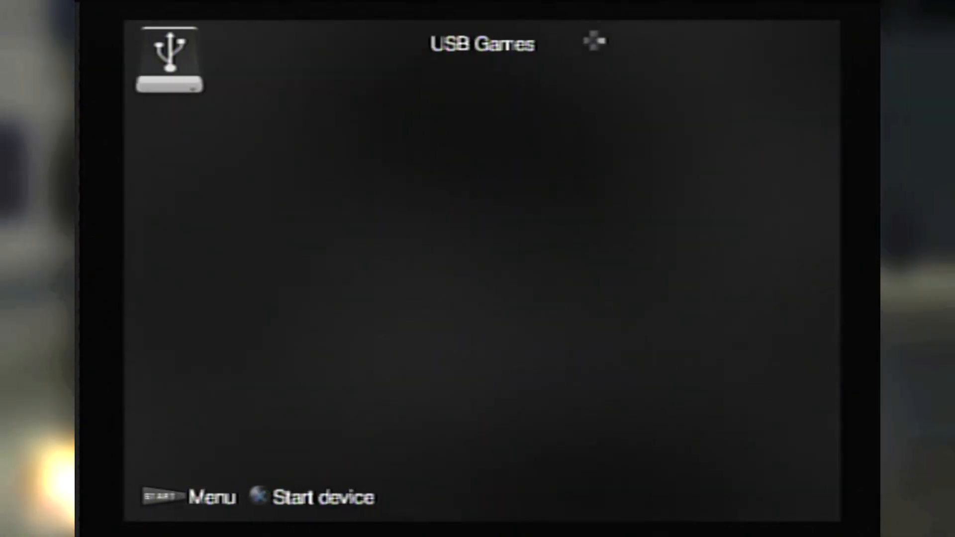
pyautogui.press('Right')
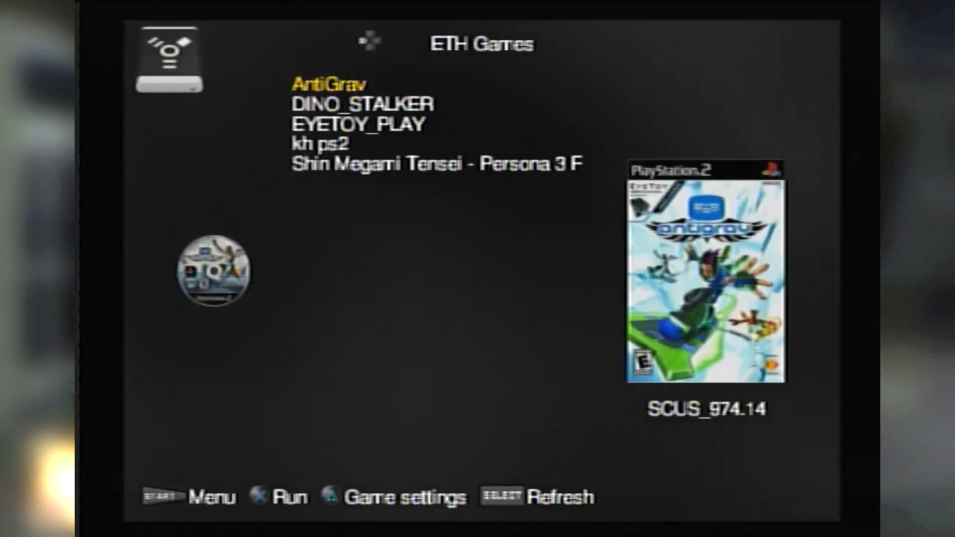
# - Browse the ETH Games list through DINO_STALKER, EYETOY_PLAY and Persona 3 with cover art
pyautogui.press('Down')
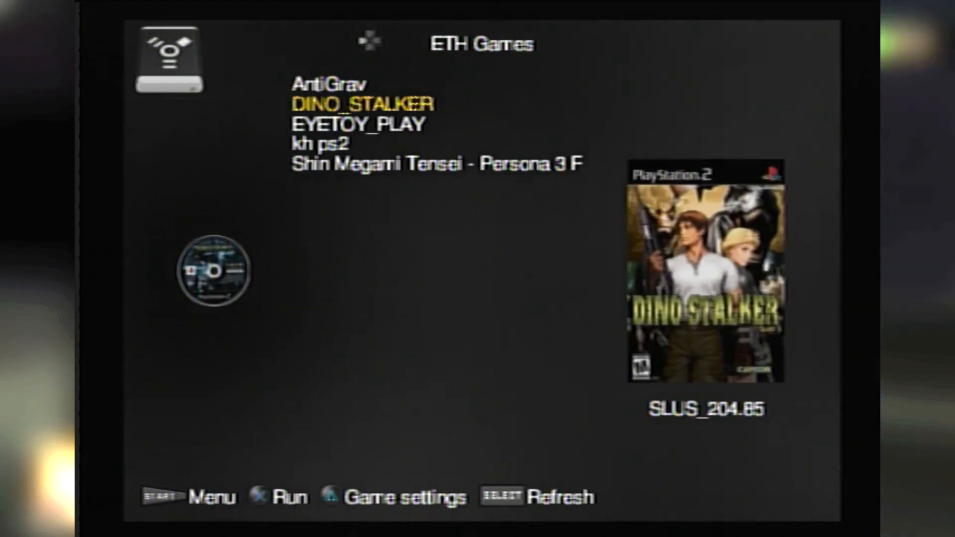
pyautogui.press('Down')
pyautogui.press('Down')
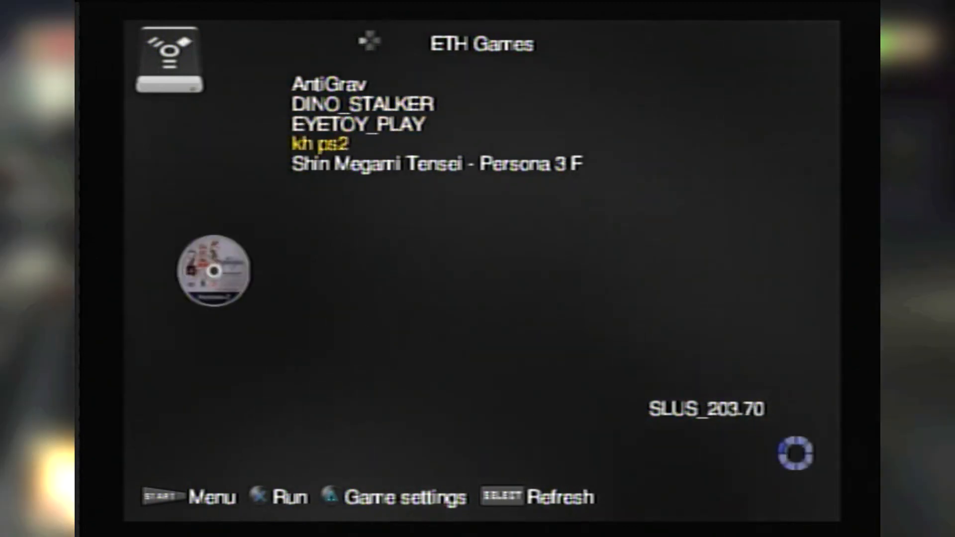
pyautogui.press('Down')
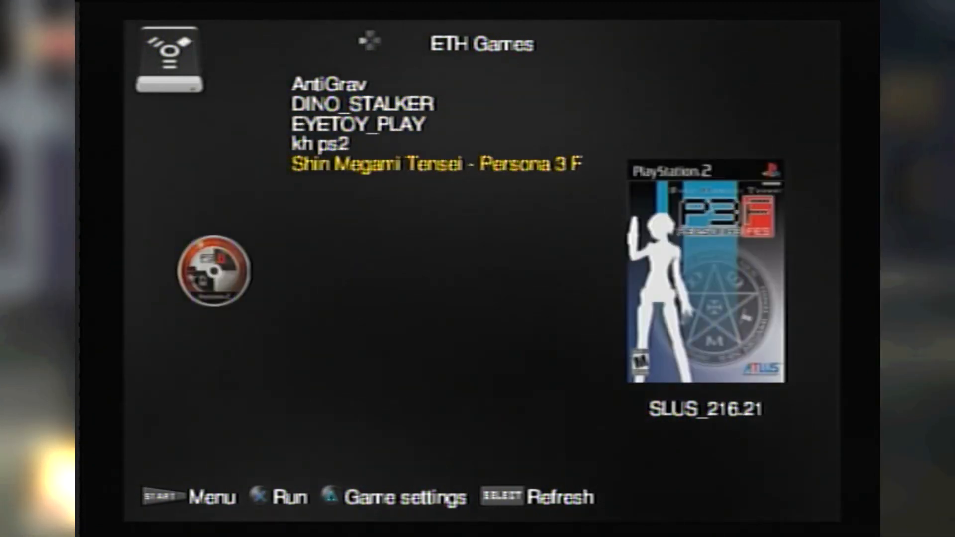
pyautogui.press('Up')
pyautogui.press('Up')
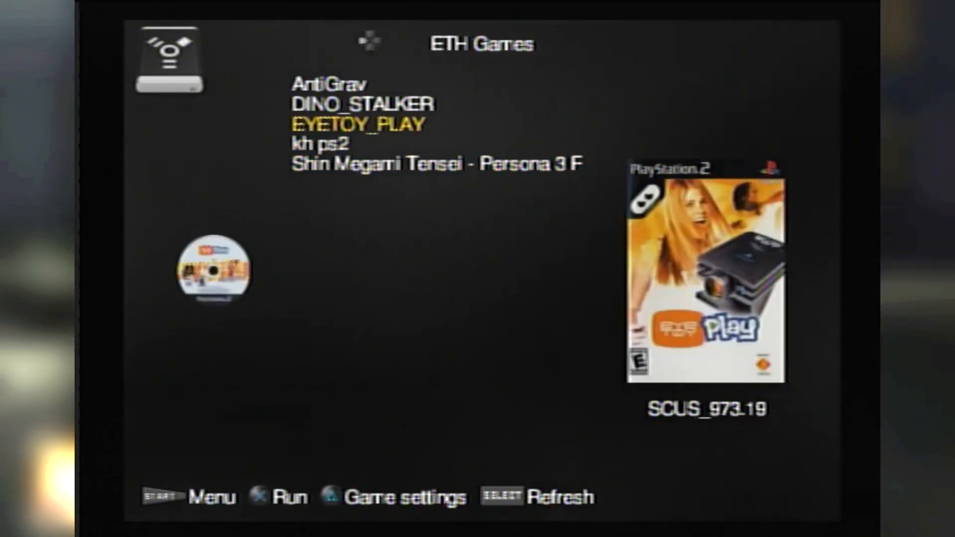
pyautogui.press('Up')
pyautogui.press('Up')
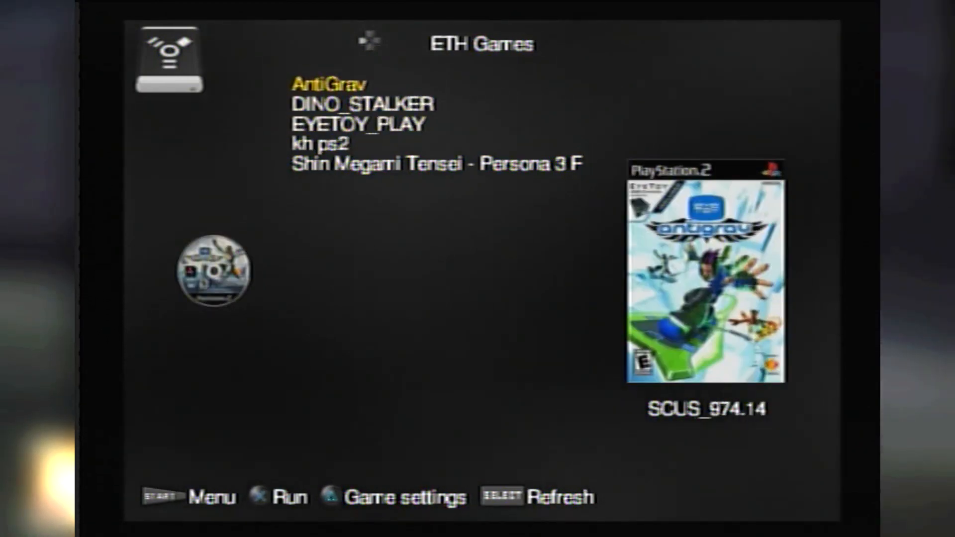